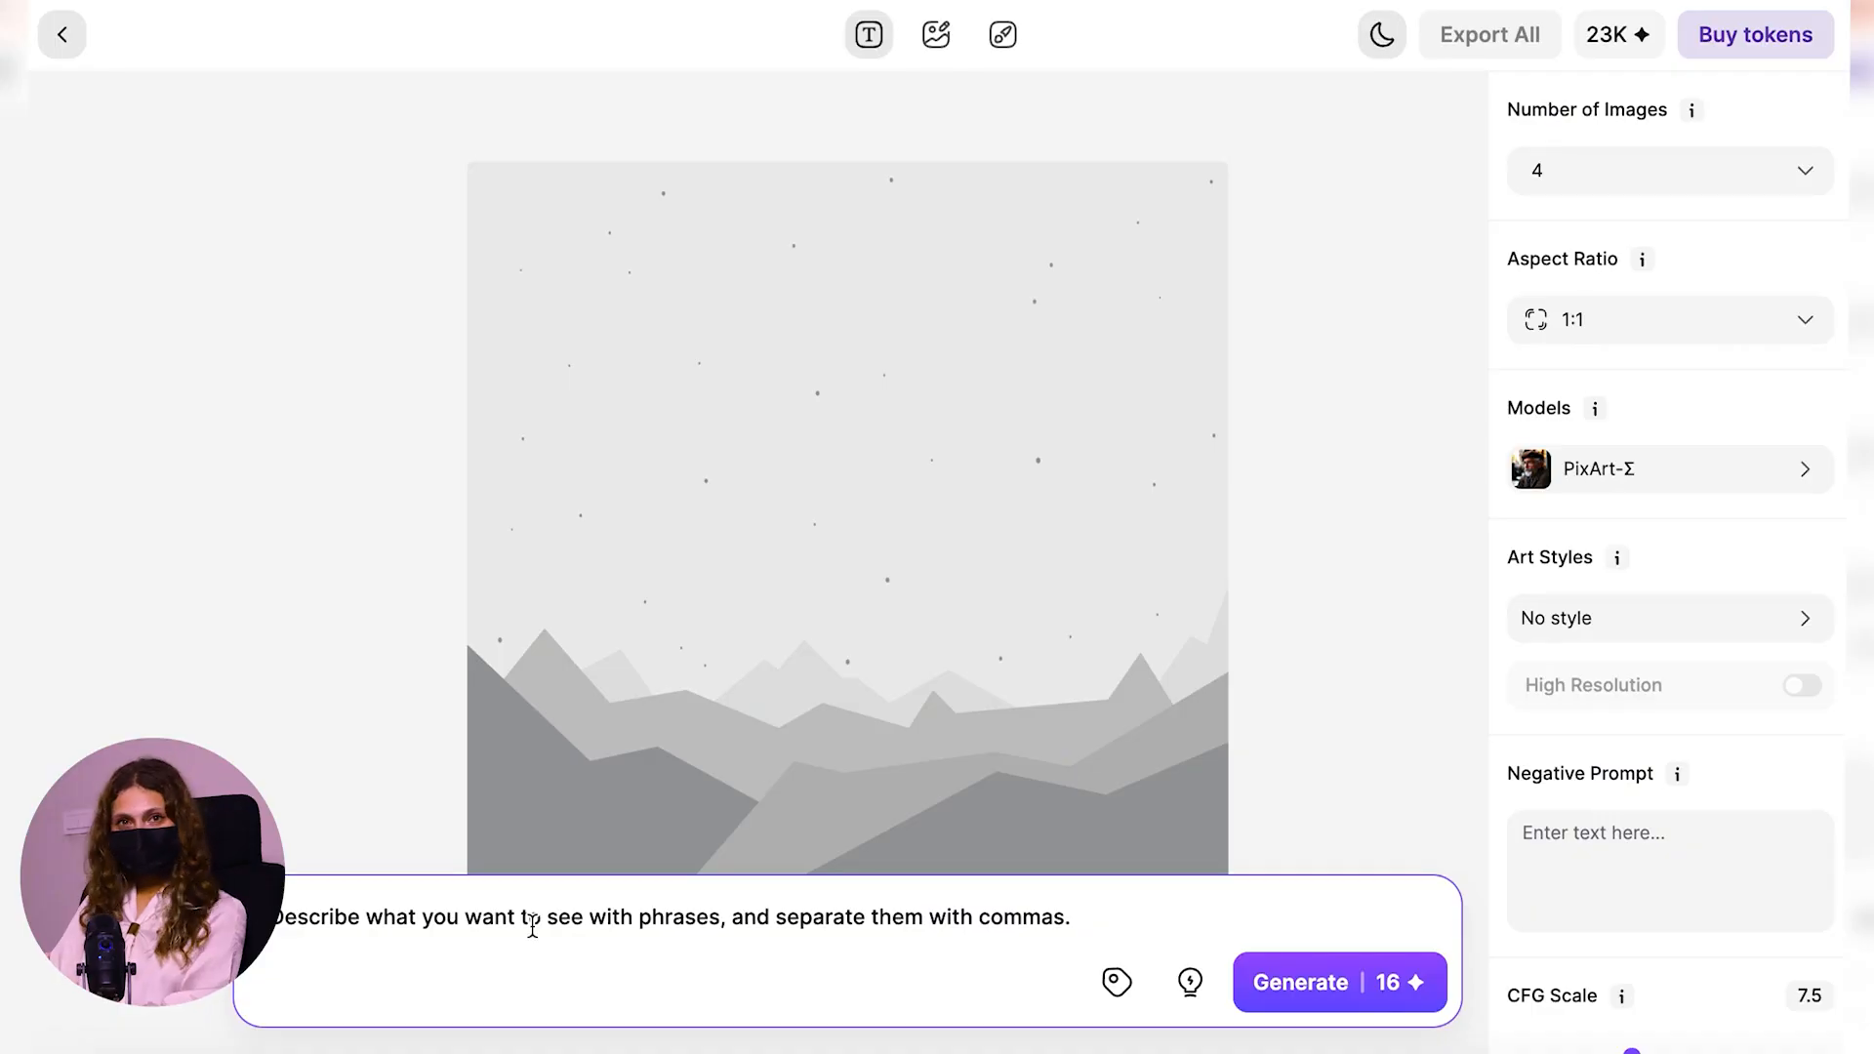
Generate a single image from the prompt "street view with sunset"
type("s")
key("BackSpace")
type("stt")
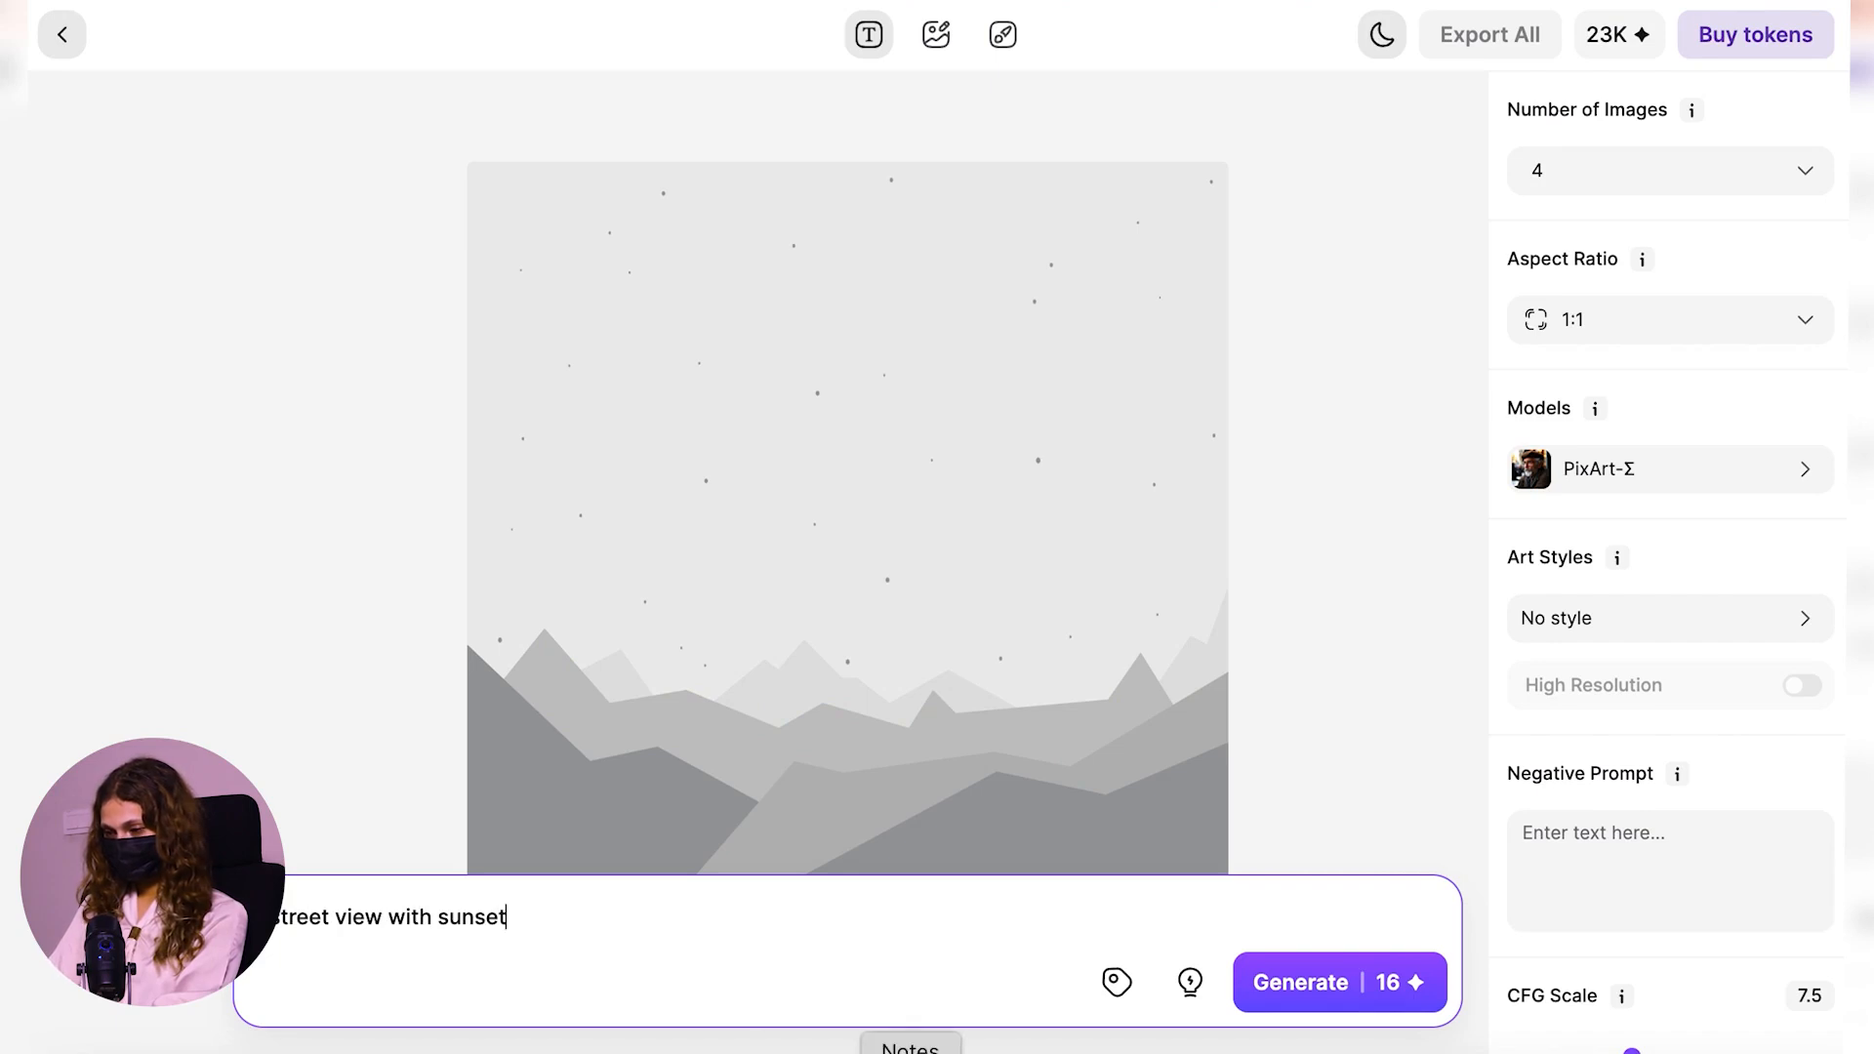
left_click(1696, 181)
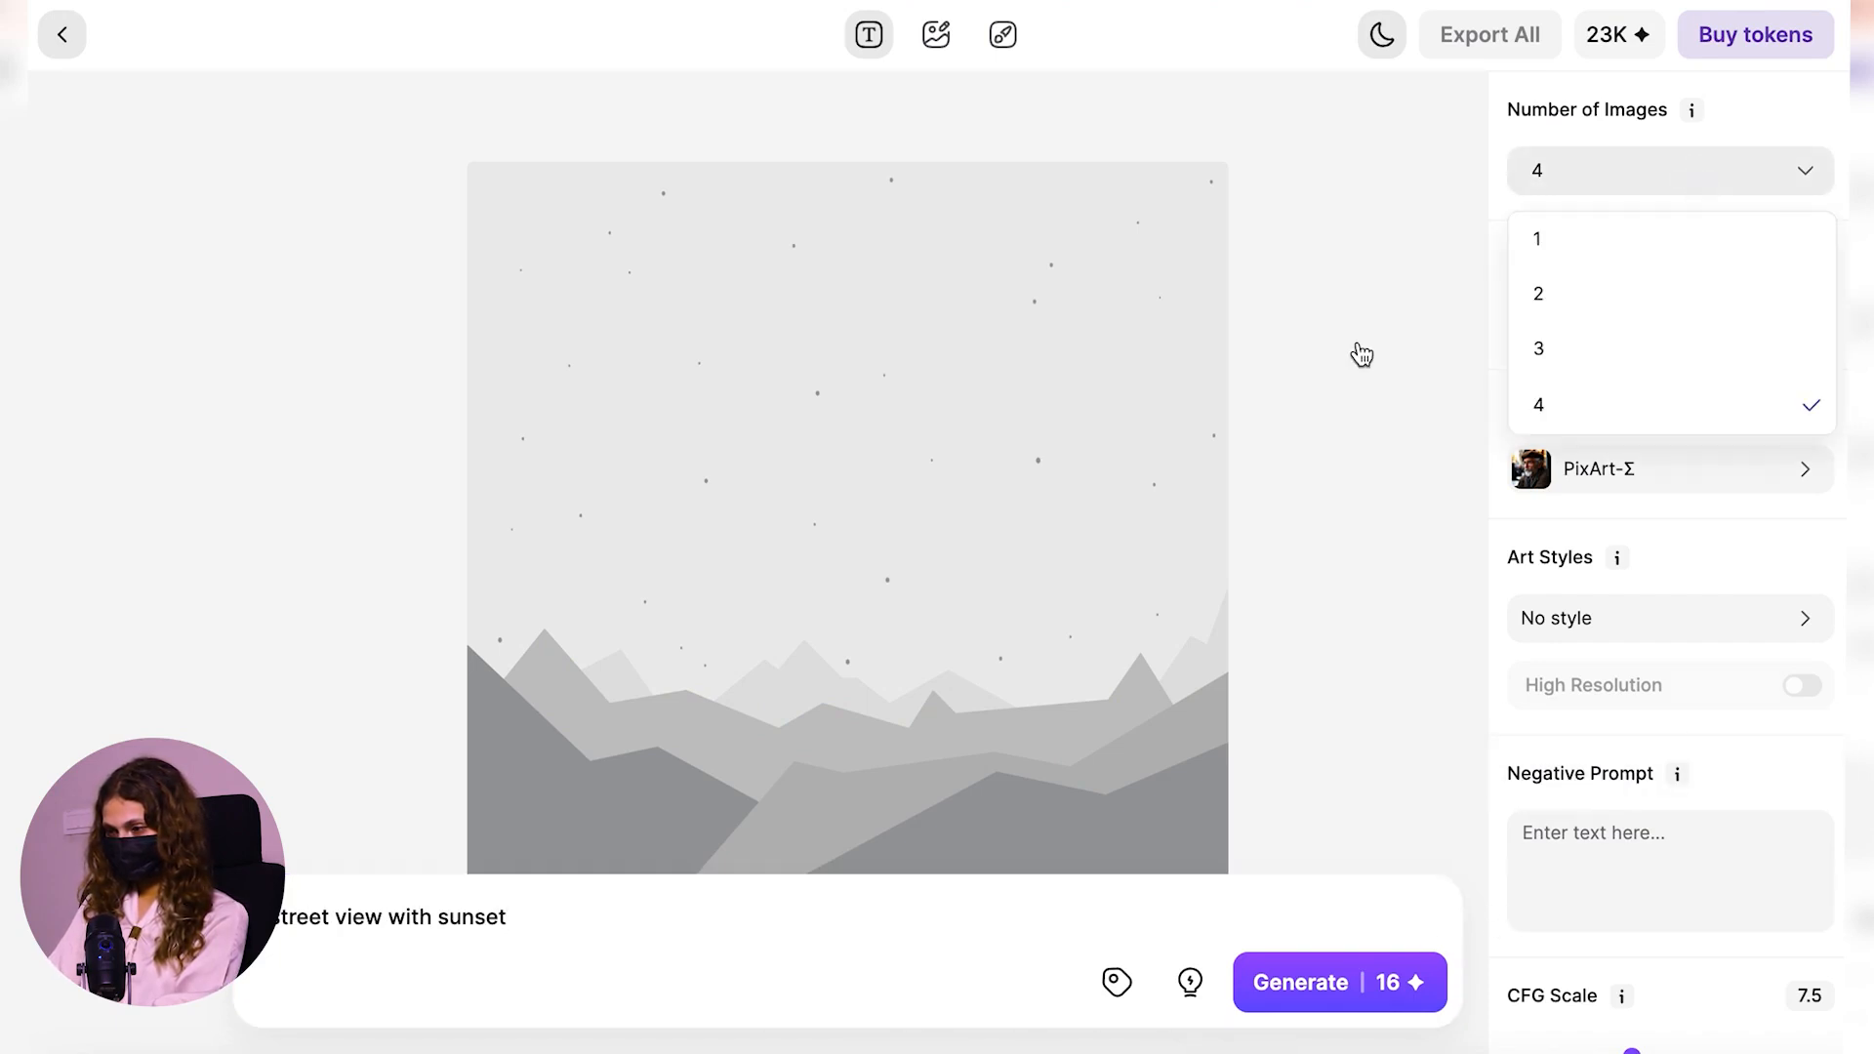
left_click(1535, 244)
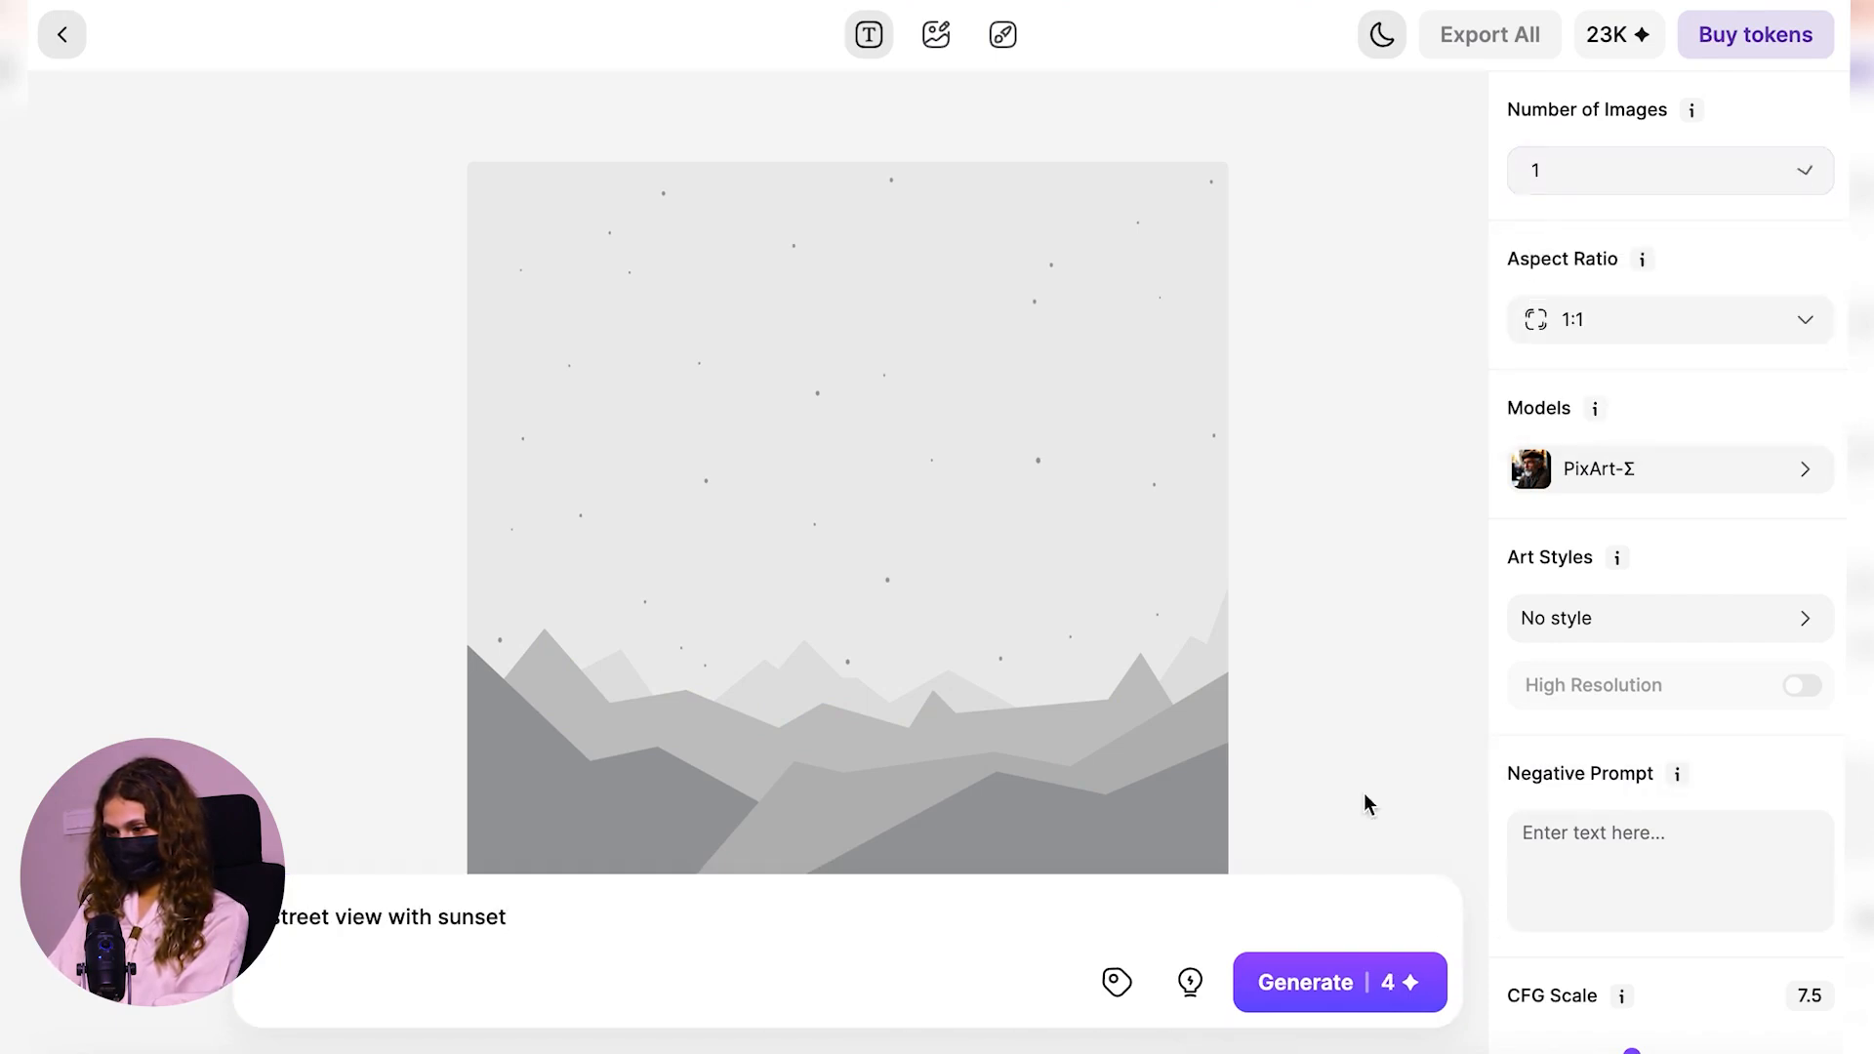
left_click(1298, 1010)
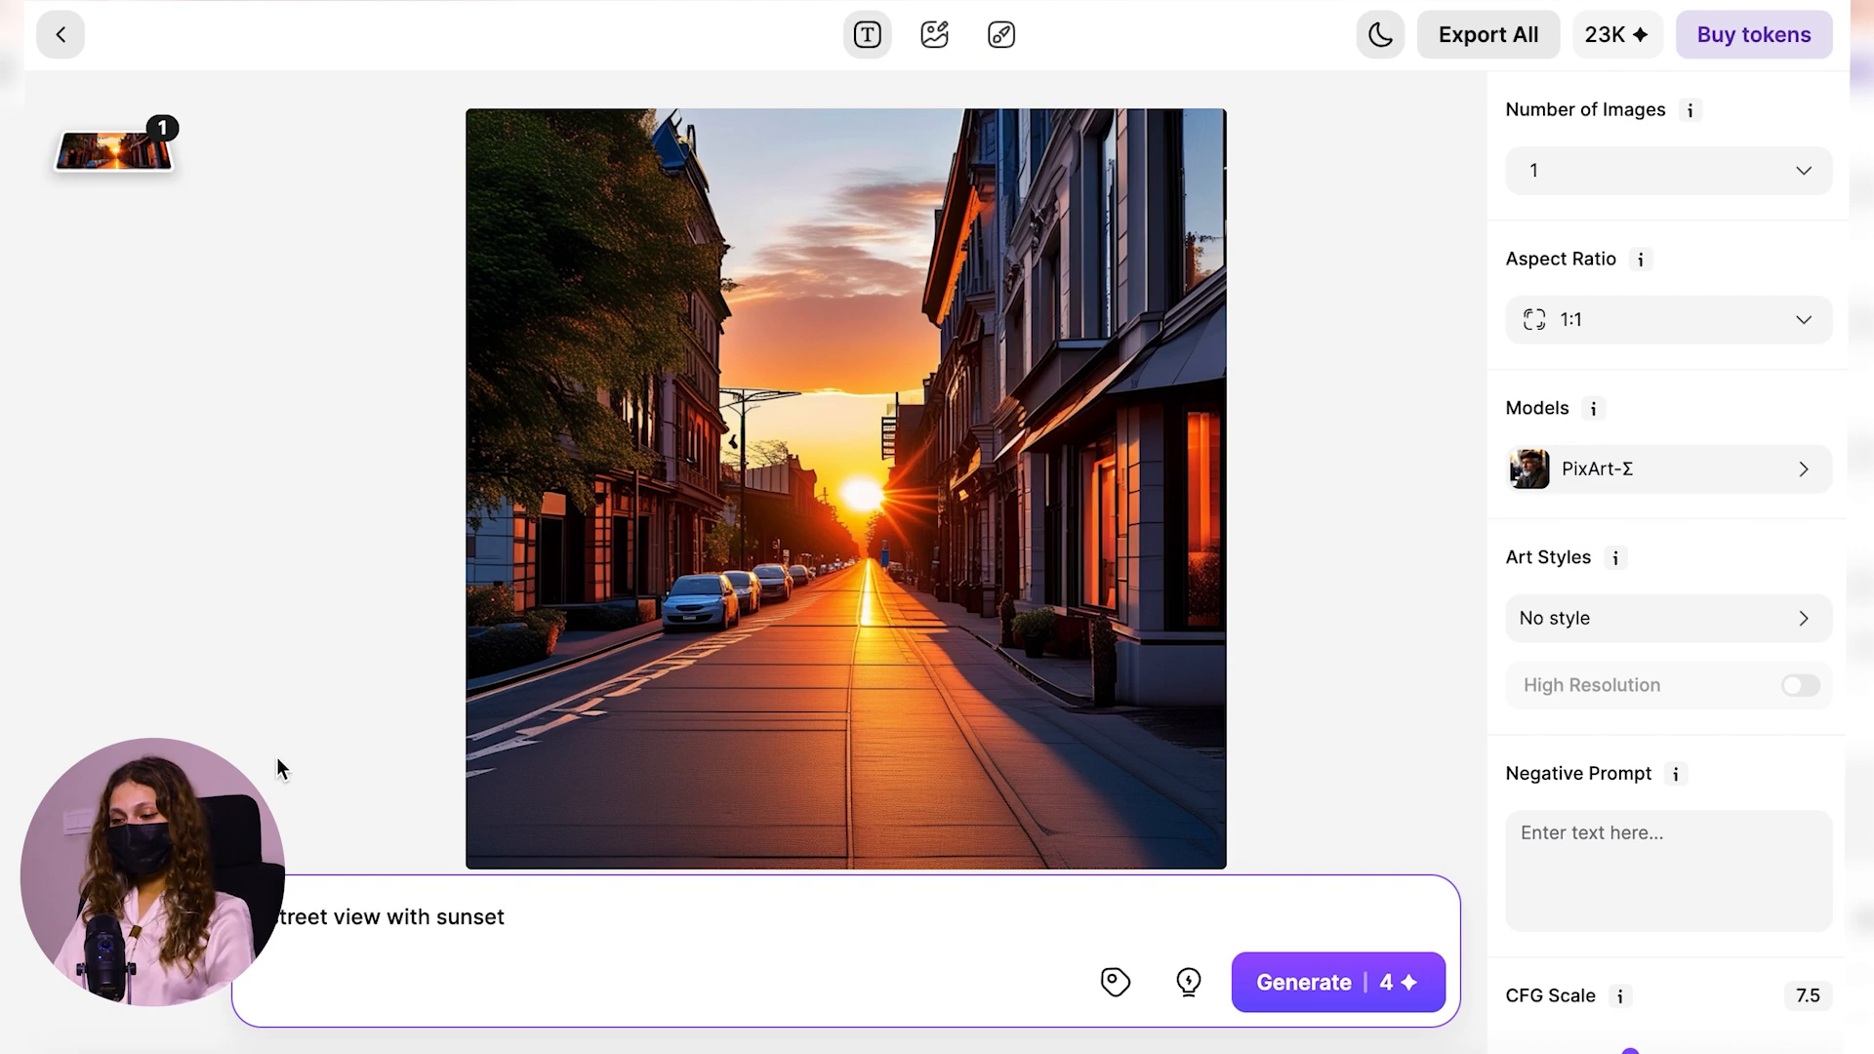
Generate an image from a new prompt: looking up at a tokyo street pole, distant building and tree, gorgeous colors at sunset, aesthetic, studio ghibli, anime
key("ctrl+a")
key("BackSpace")
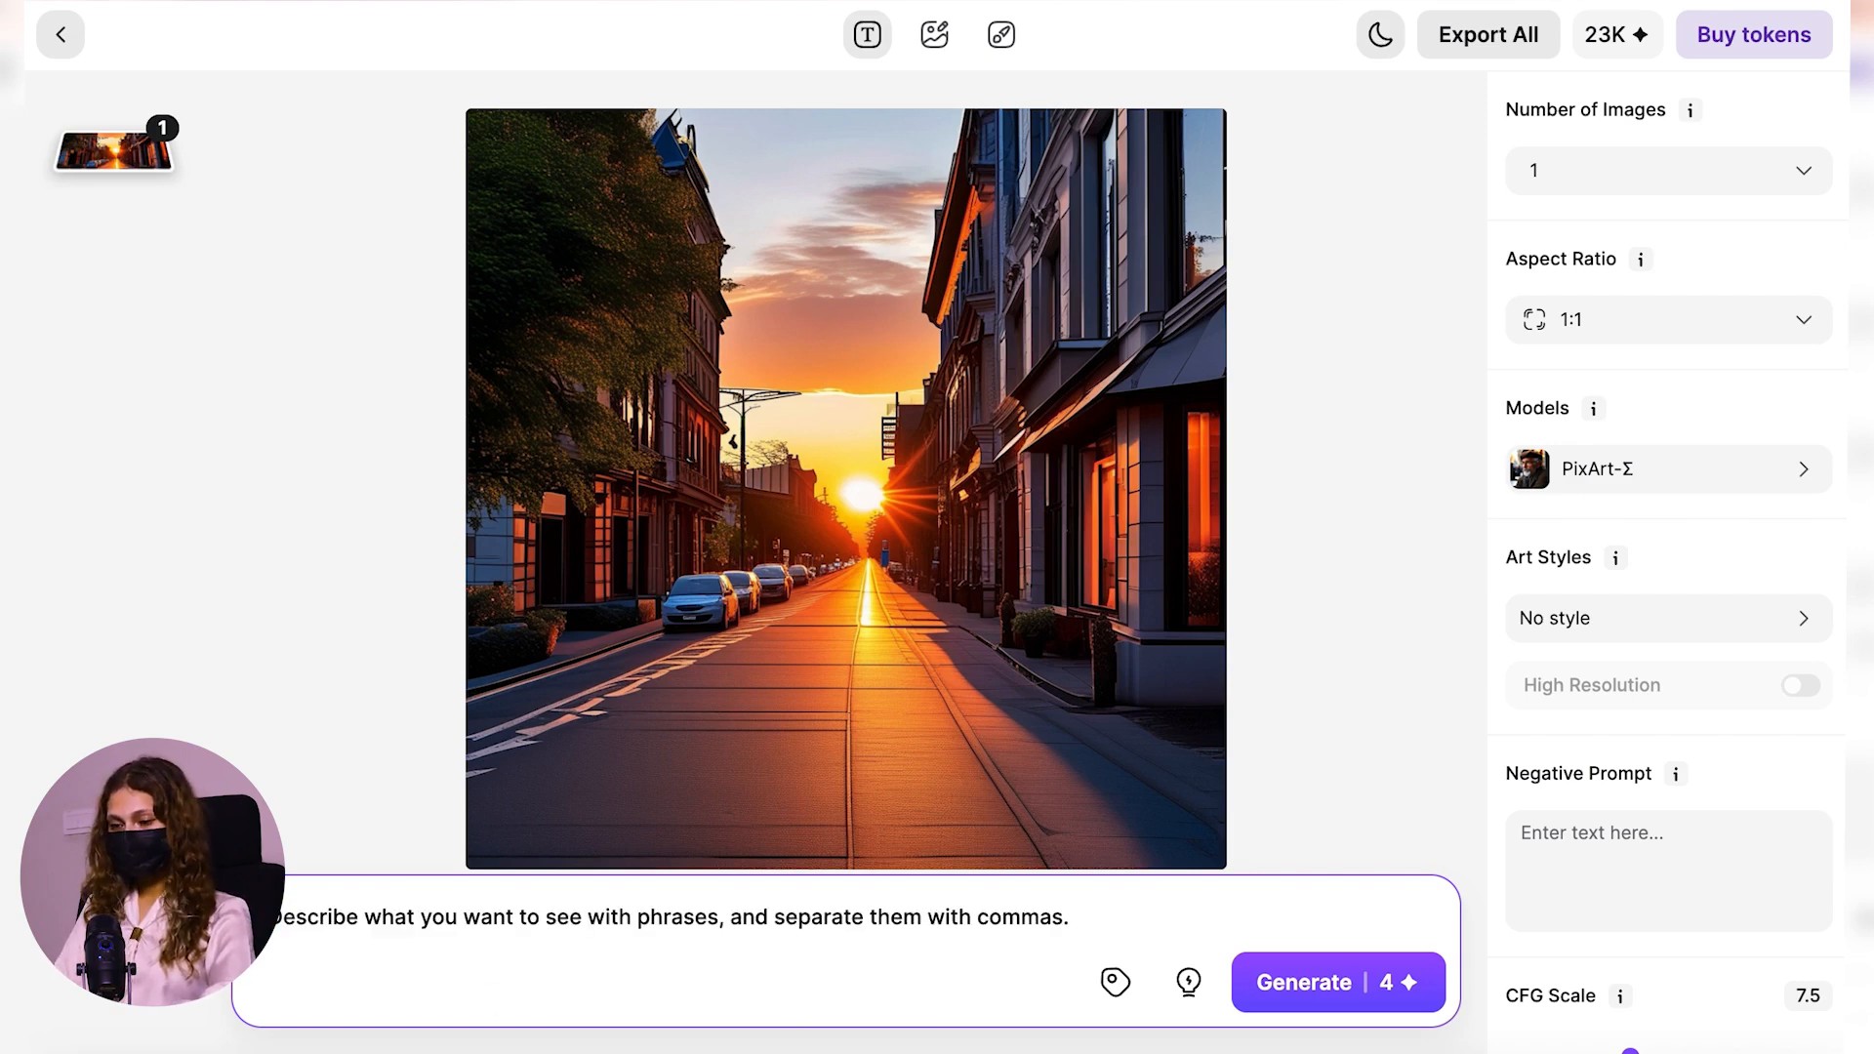
type("point of view looking up at a street pole in a tokyo street, with building and tree in the distance, sky, gorgeous colors at sunset, aesthetic, studio ghibli, anime")
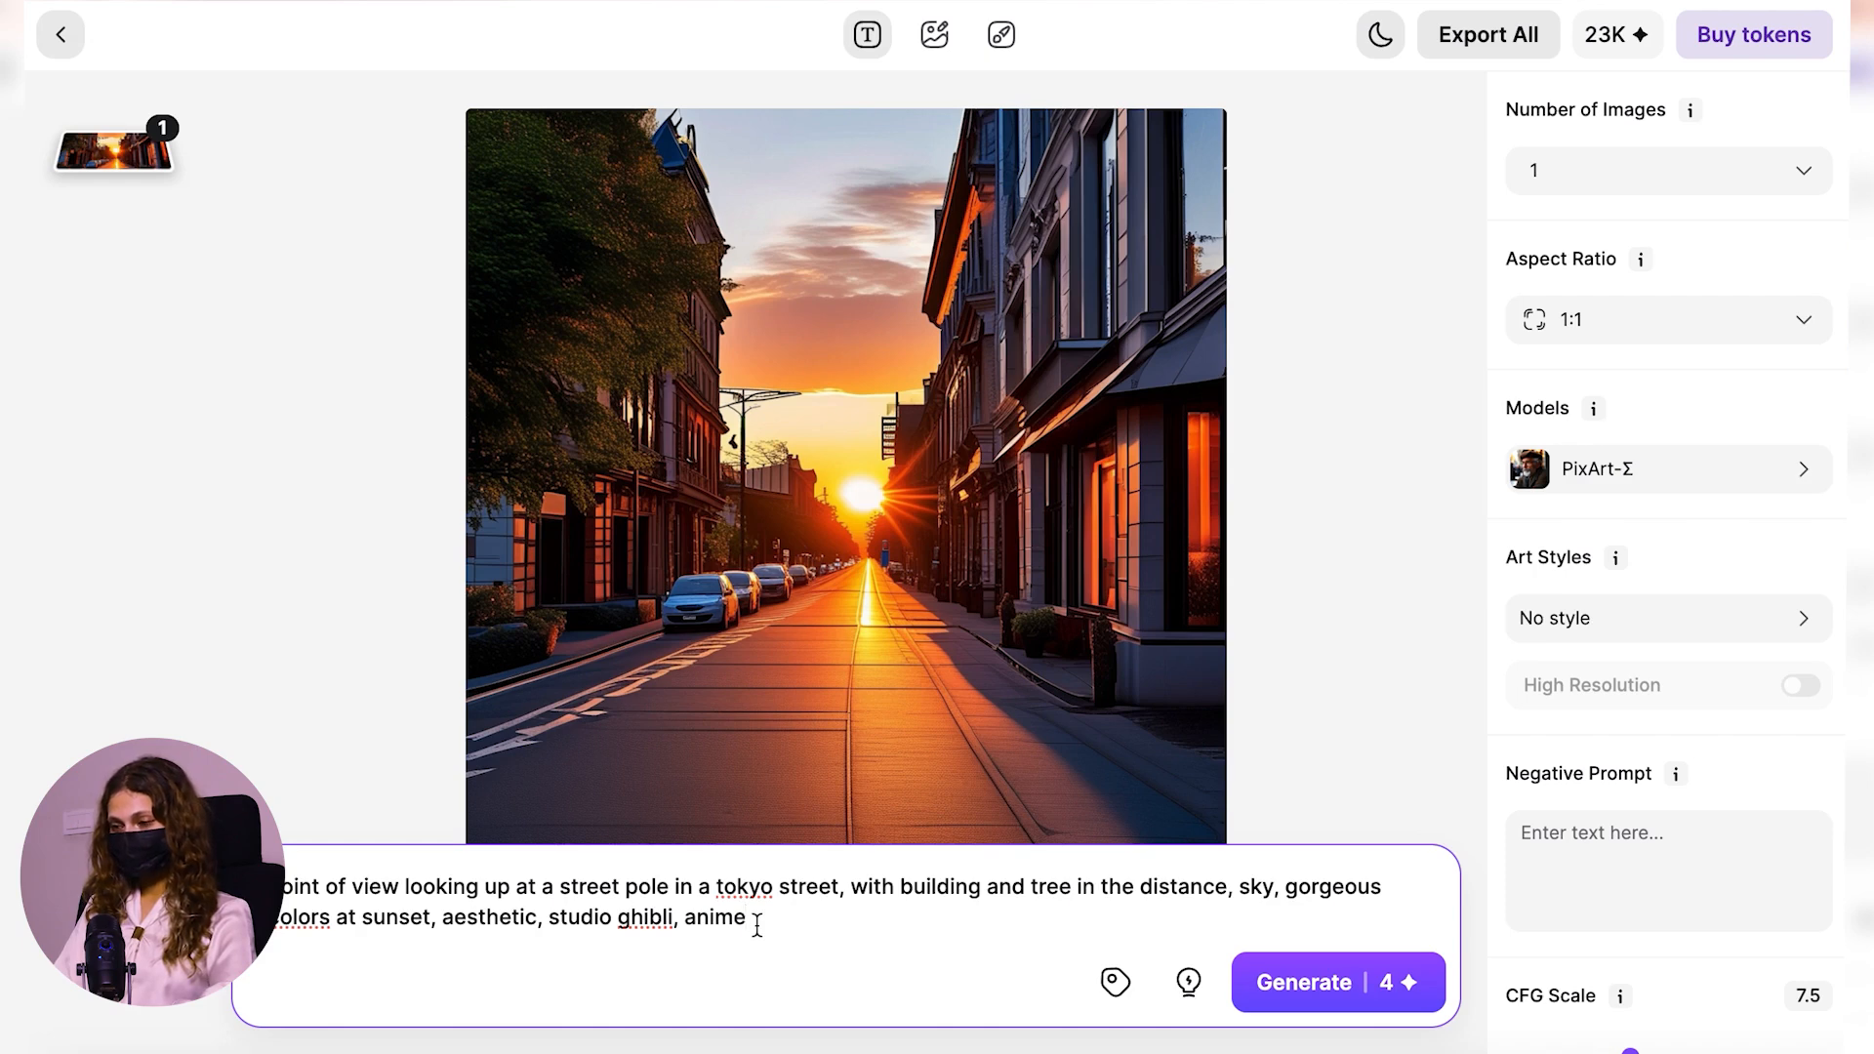
left_click(1350, 987)
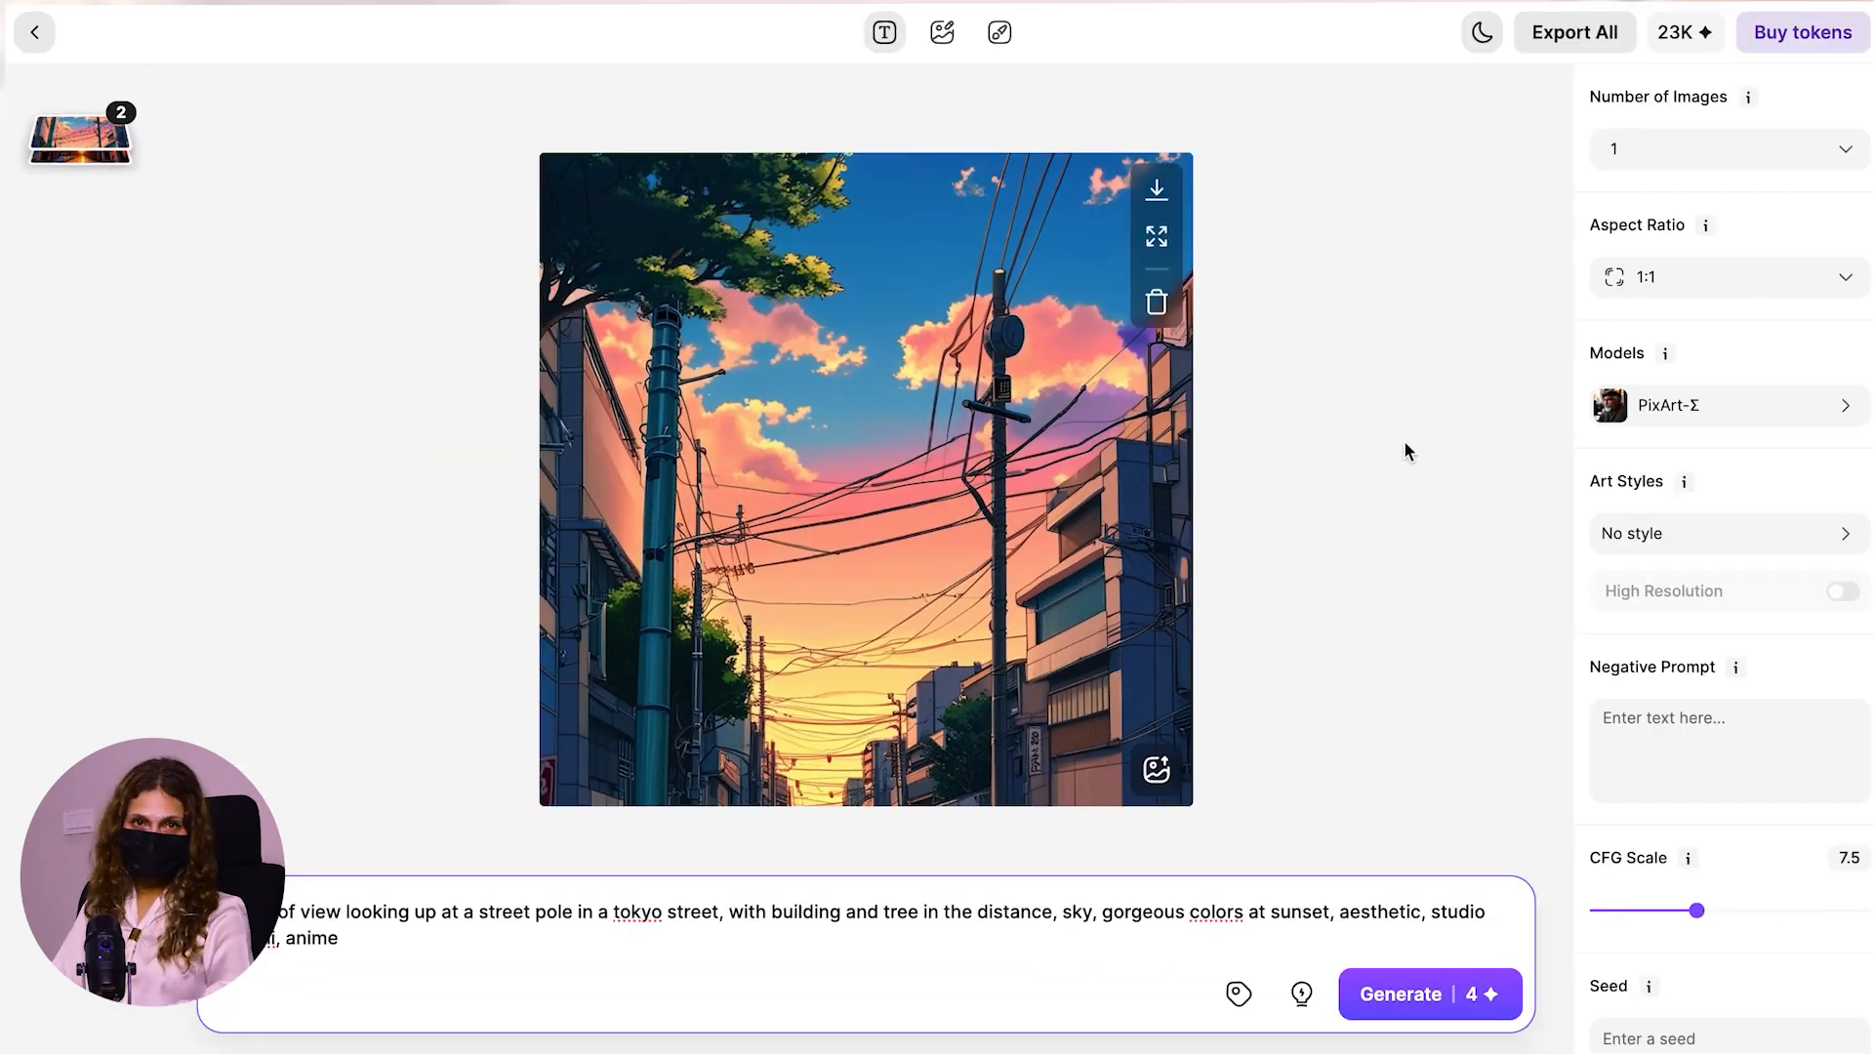
Switch the model to Blue Pencil XL and generate the Tokyo street image again with the same prompt
left_click(1626, 429)
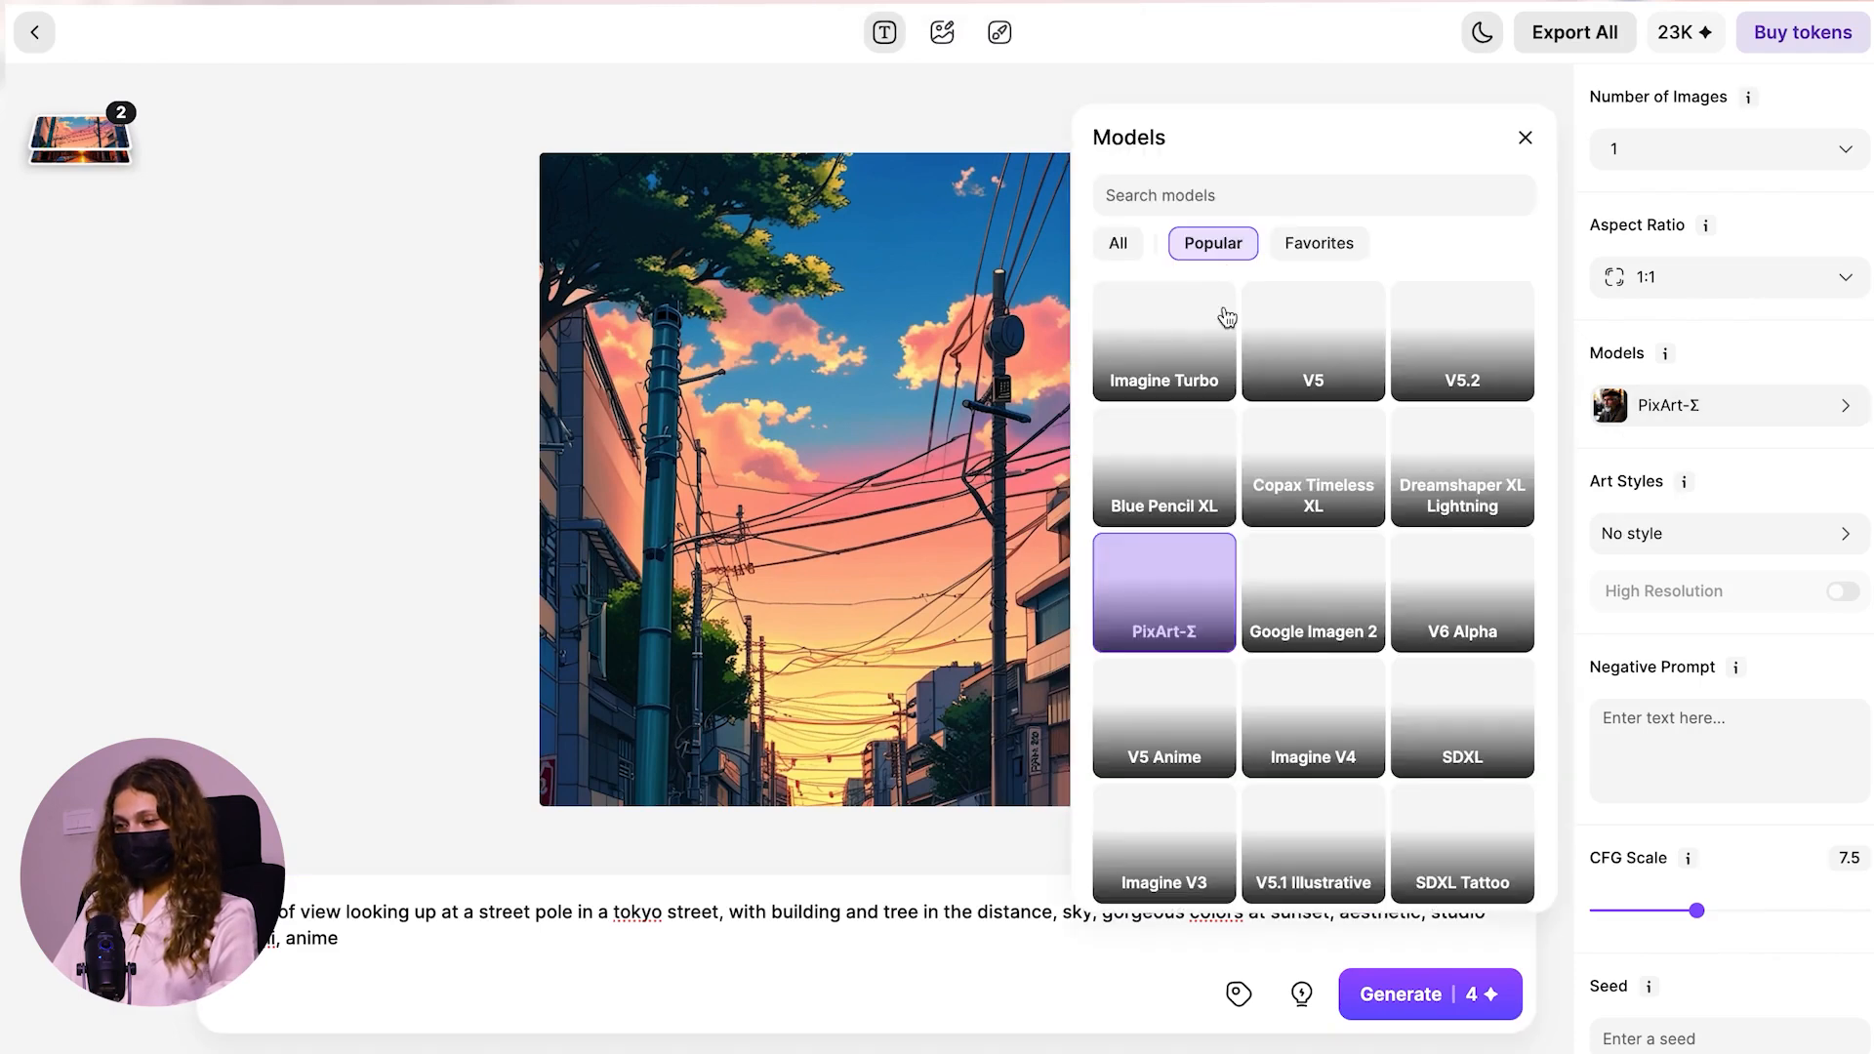
left_click(1177, 488)
mouse_move(1372, 1015)
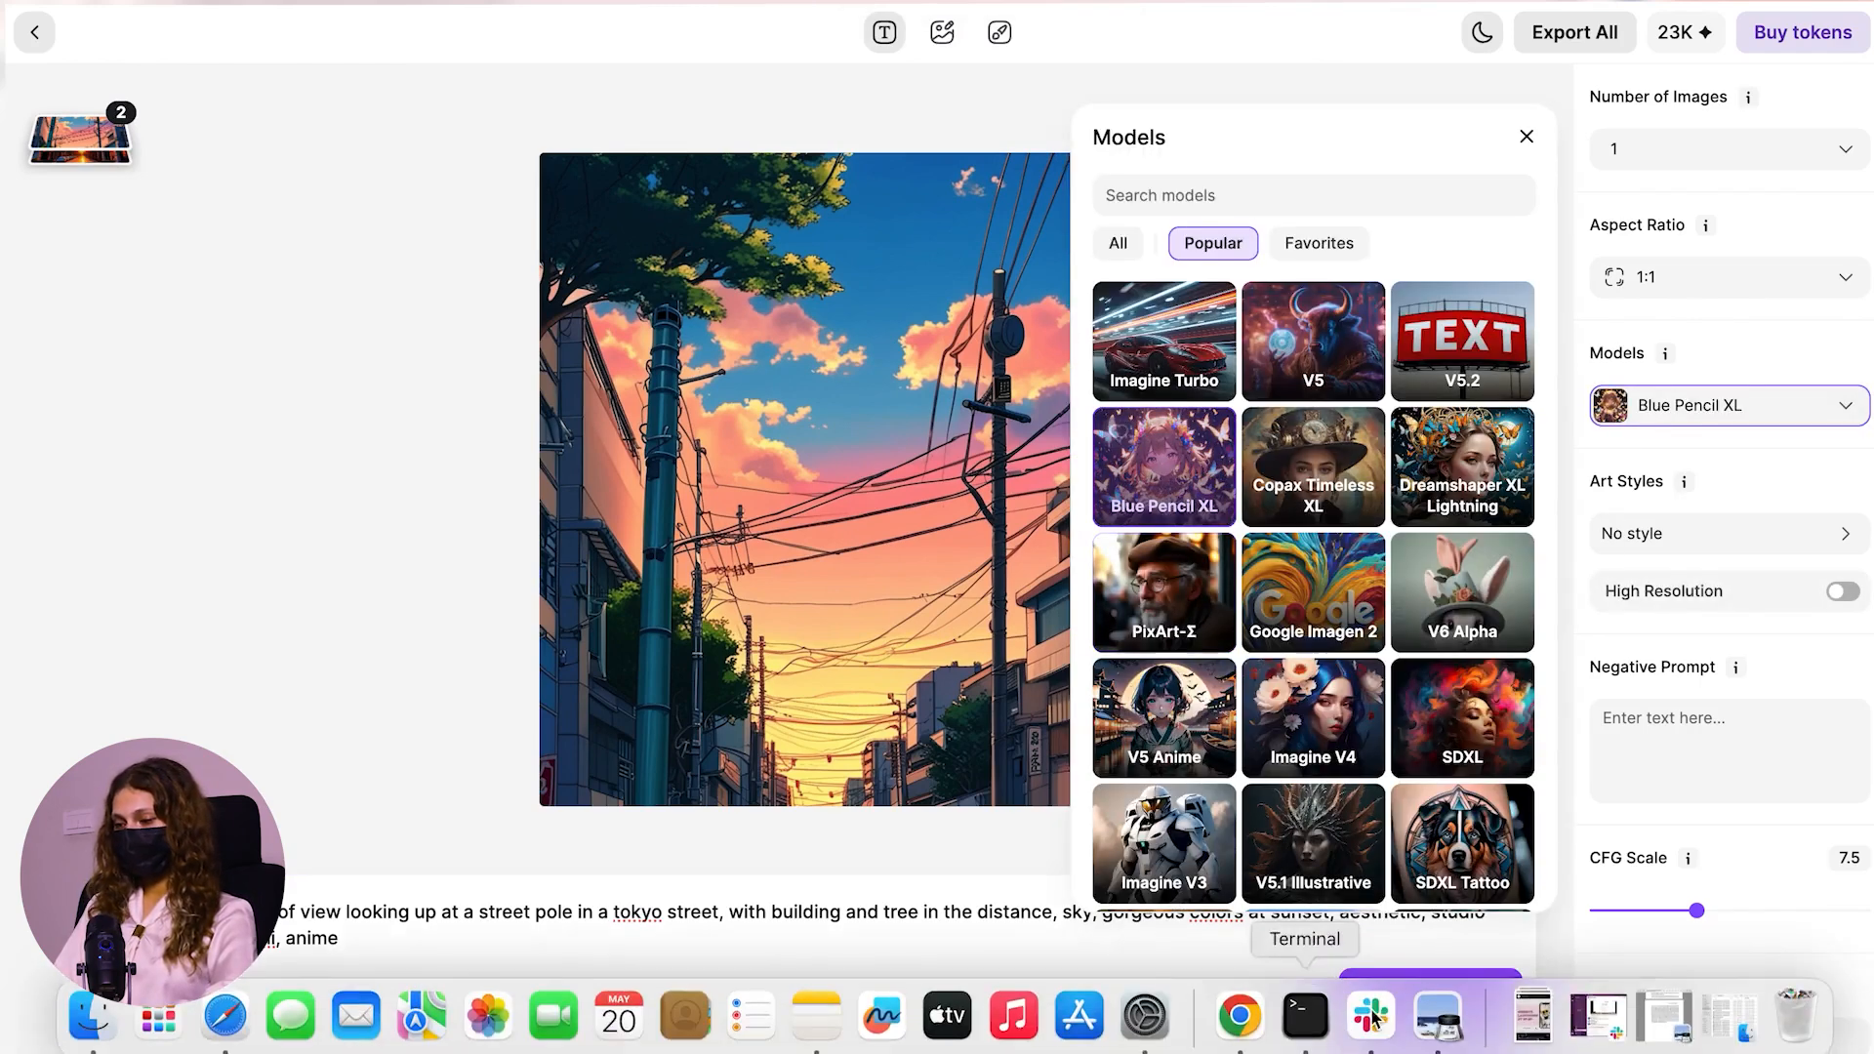
left_click(1414, 1005)
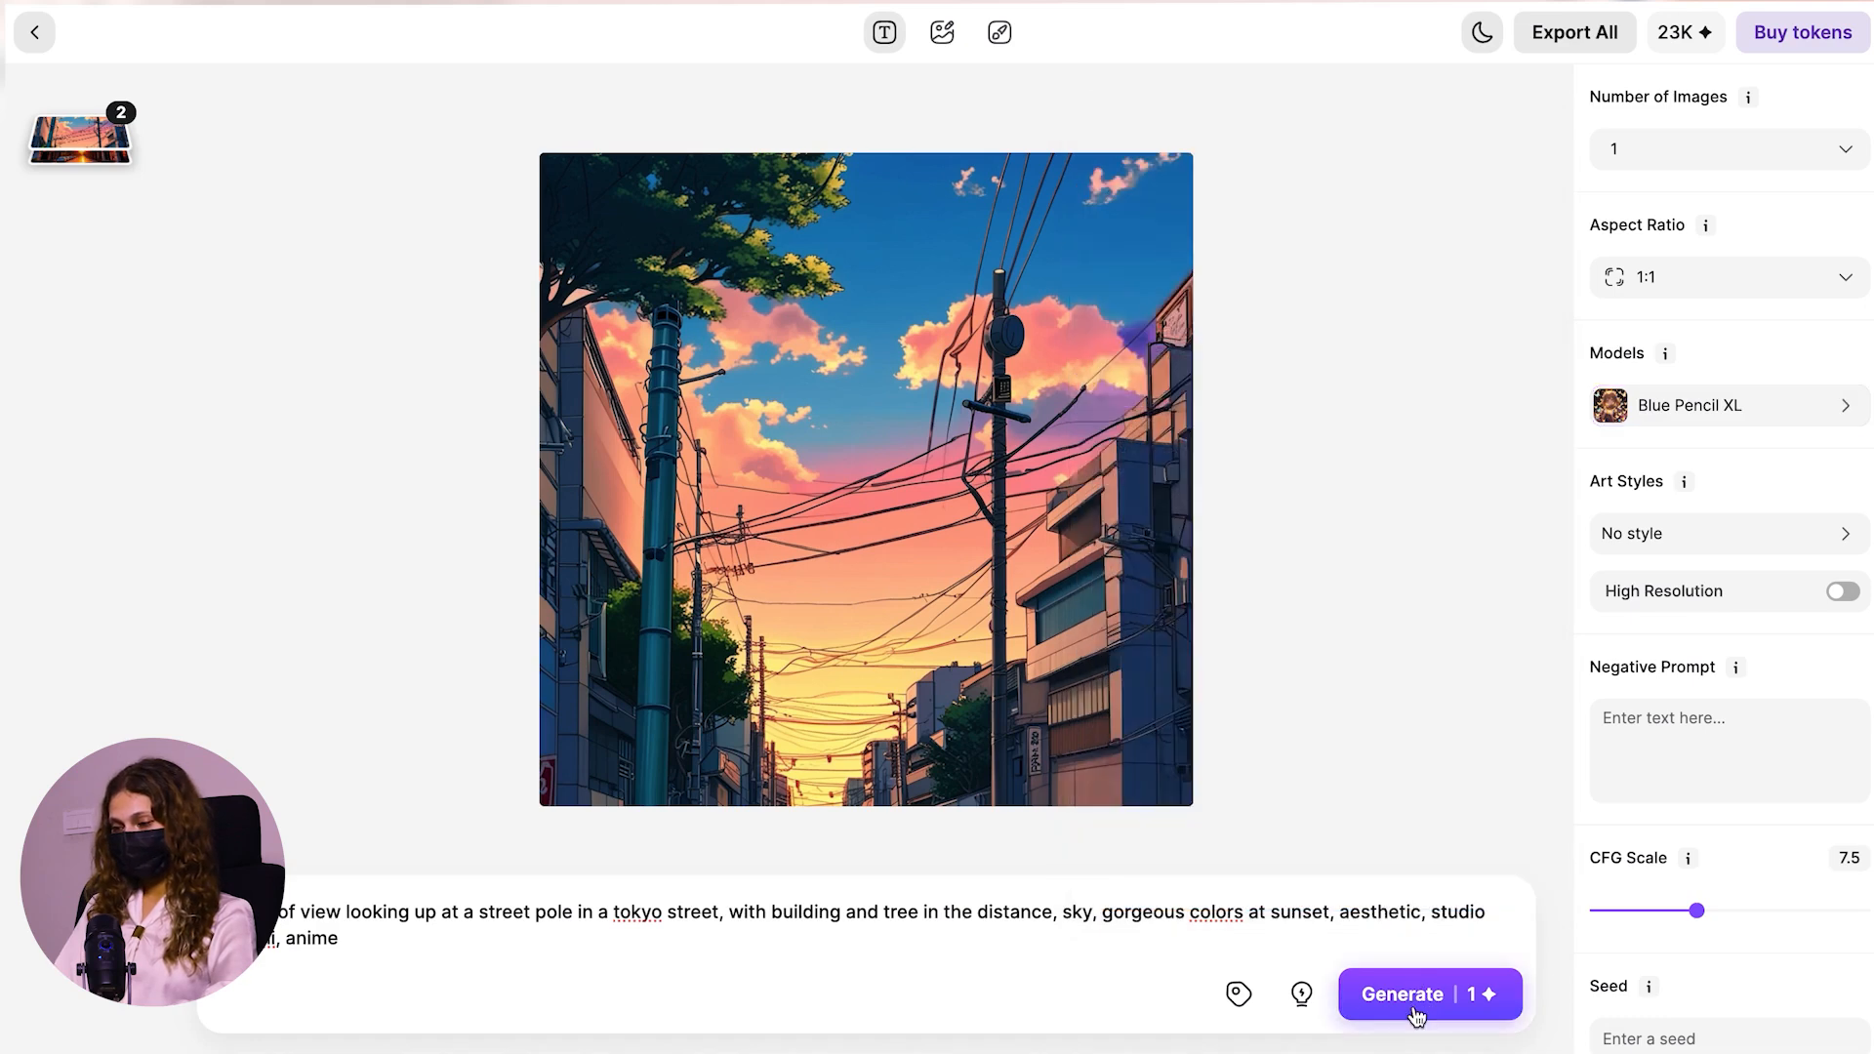
left_click(1435, 996)
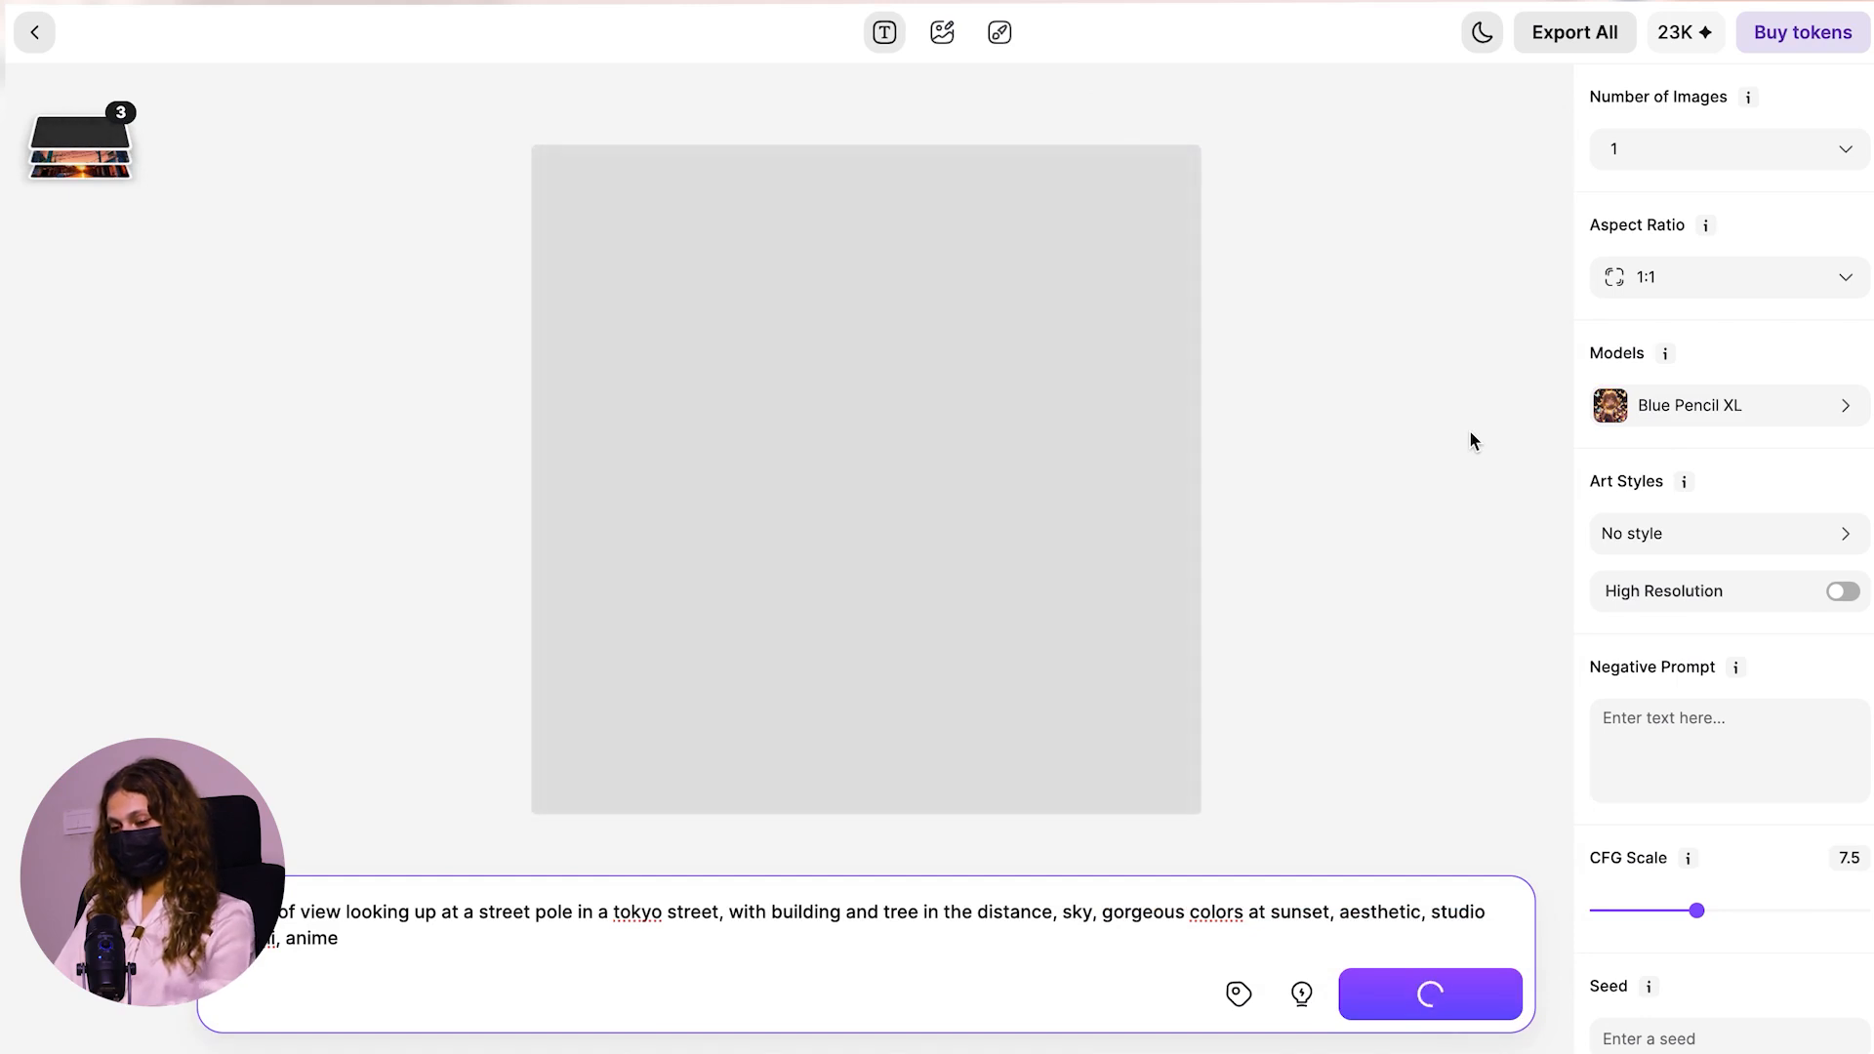
Change the model to V5 and generate another image from the Tokyo street prompt
left_click(1688, 405)
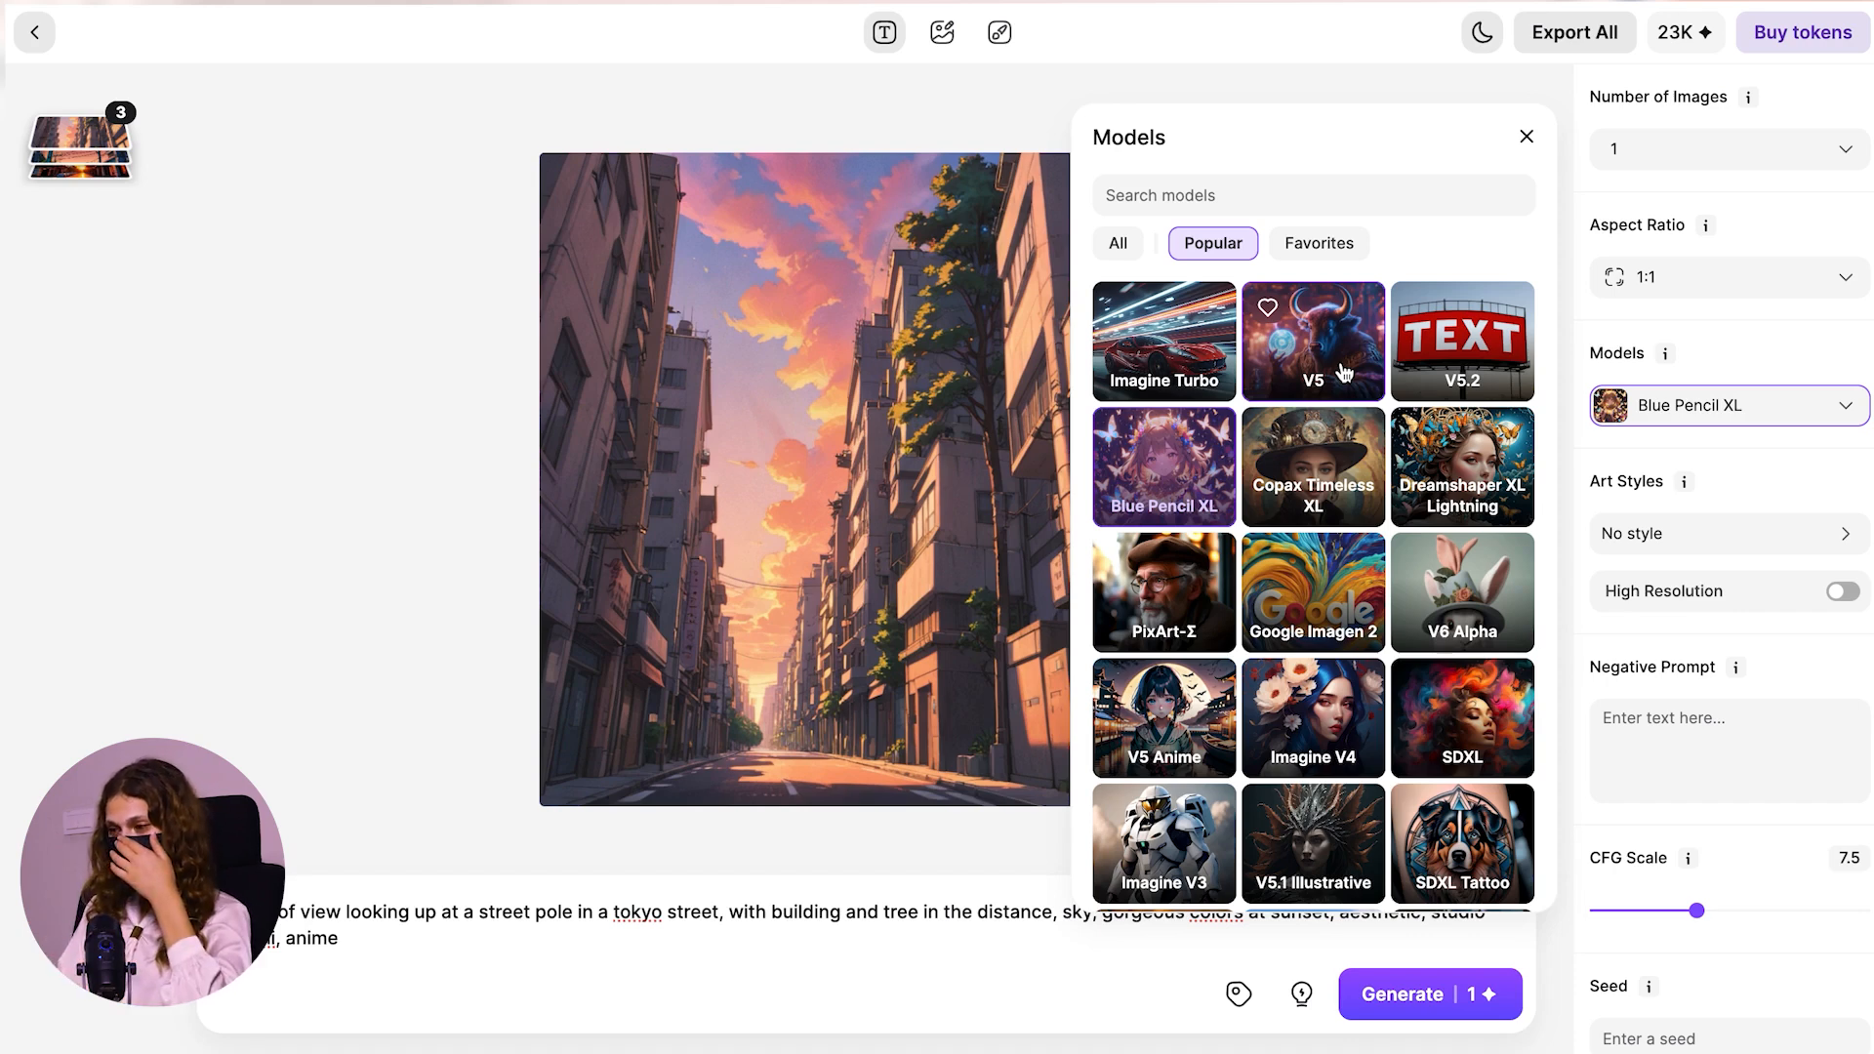
left_click(1326, 349)
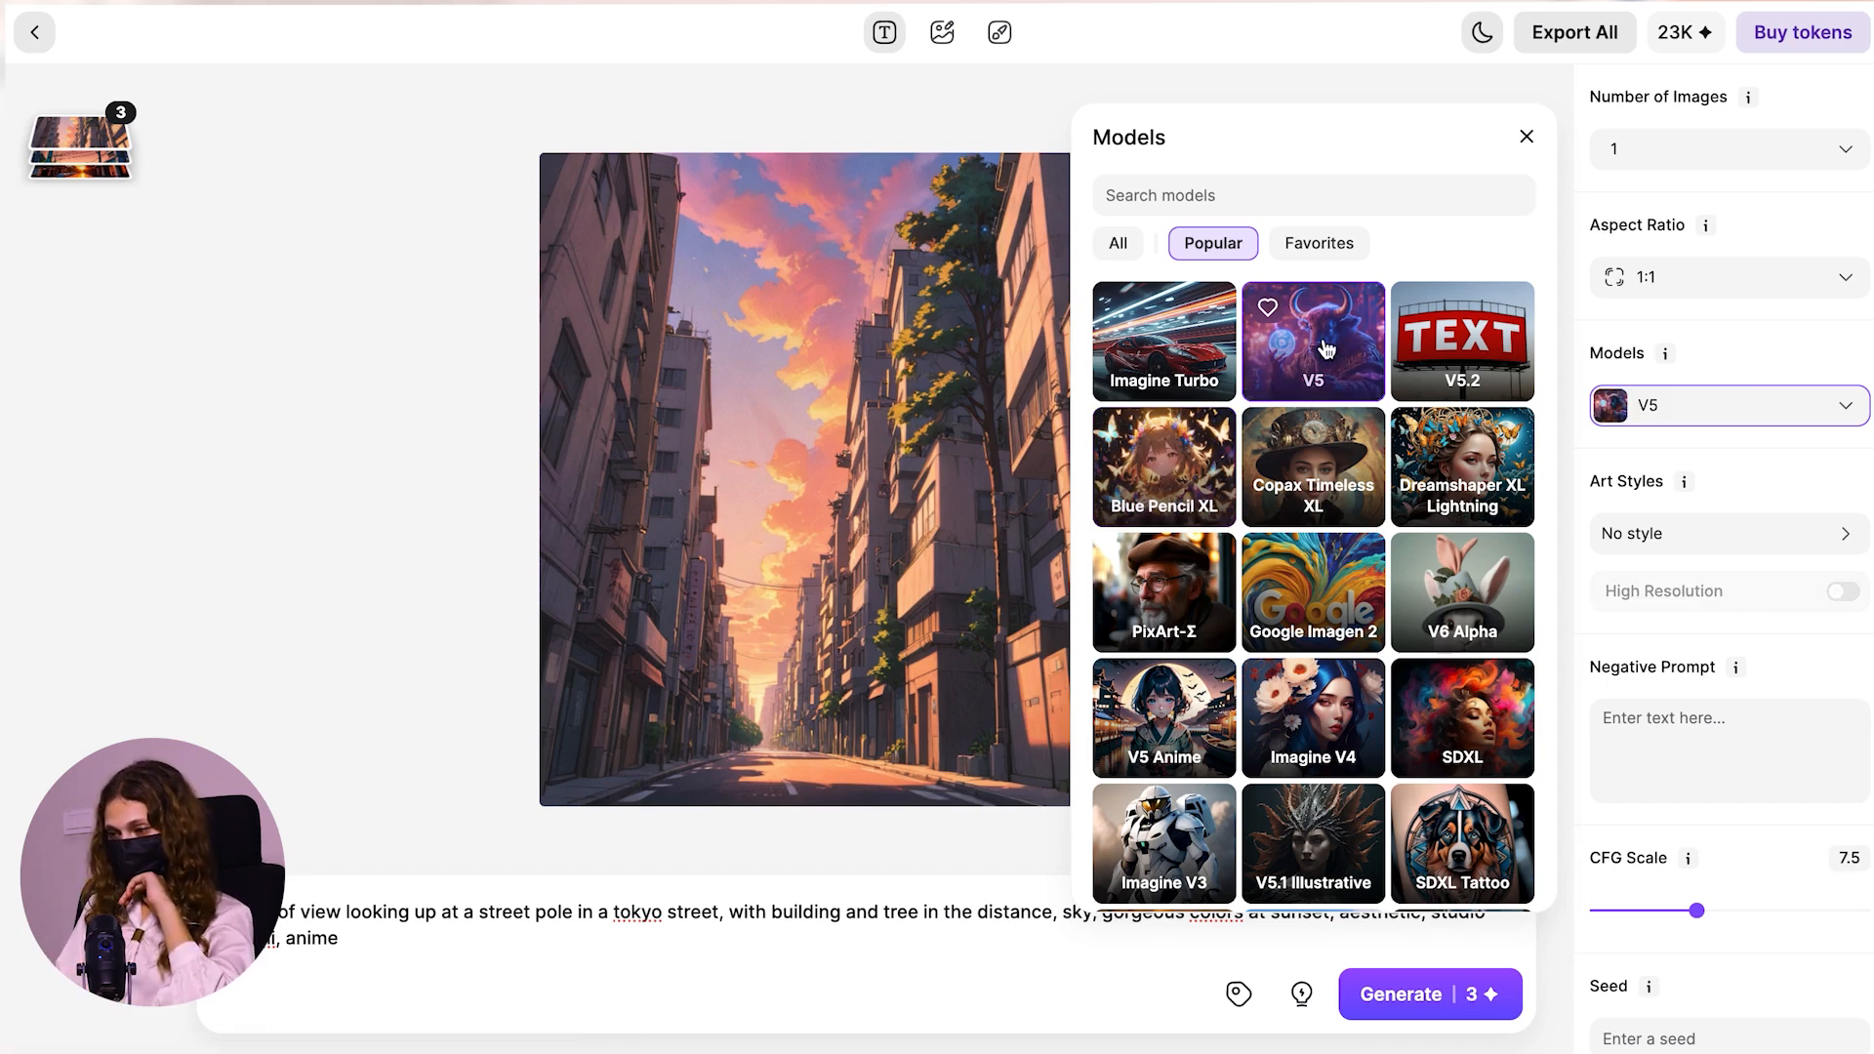
left_click(1398, 1003)
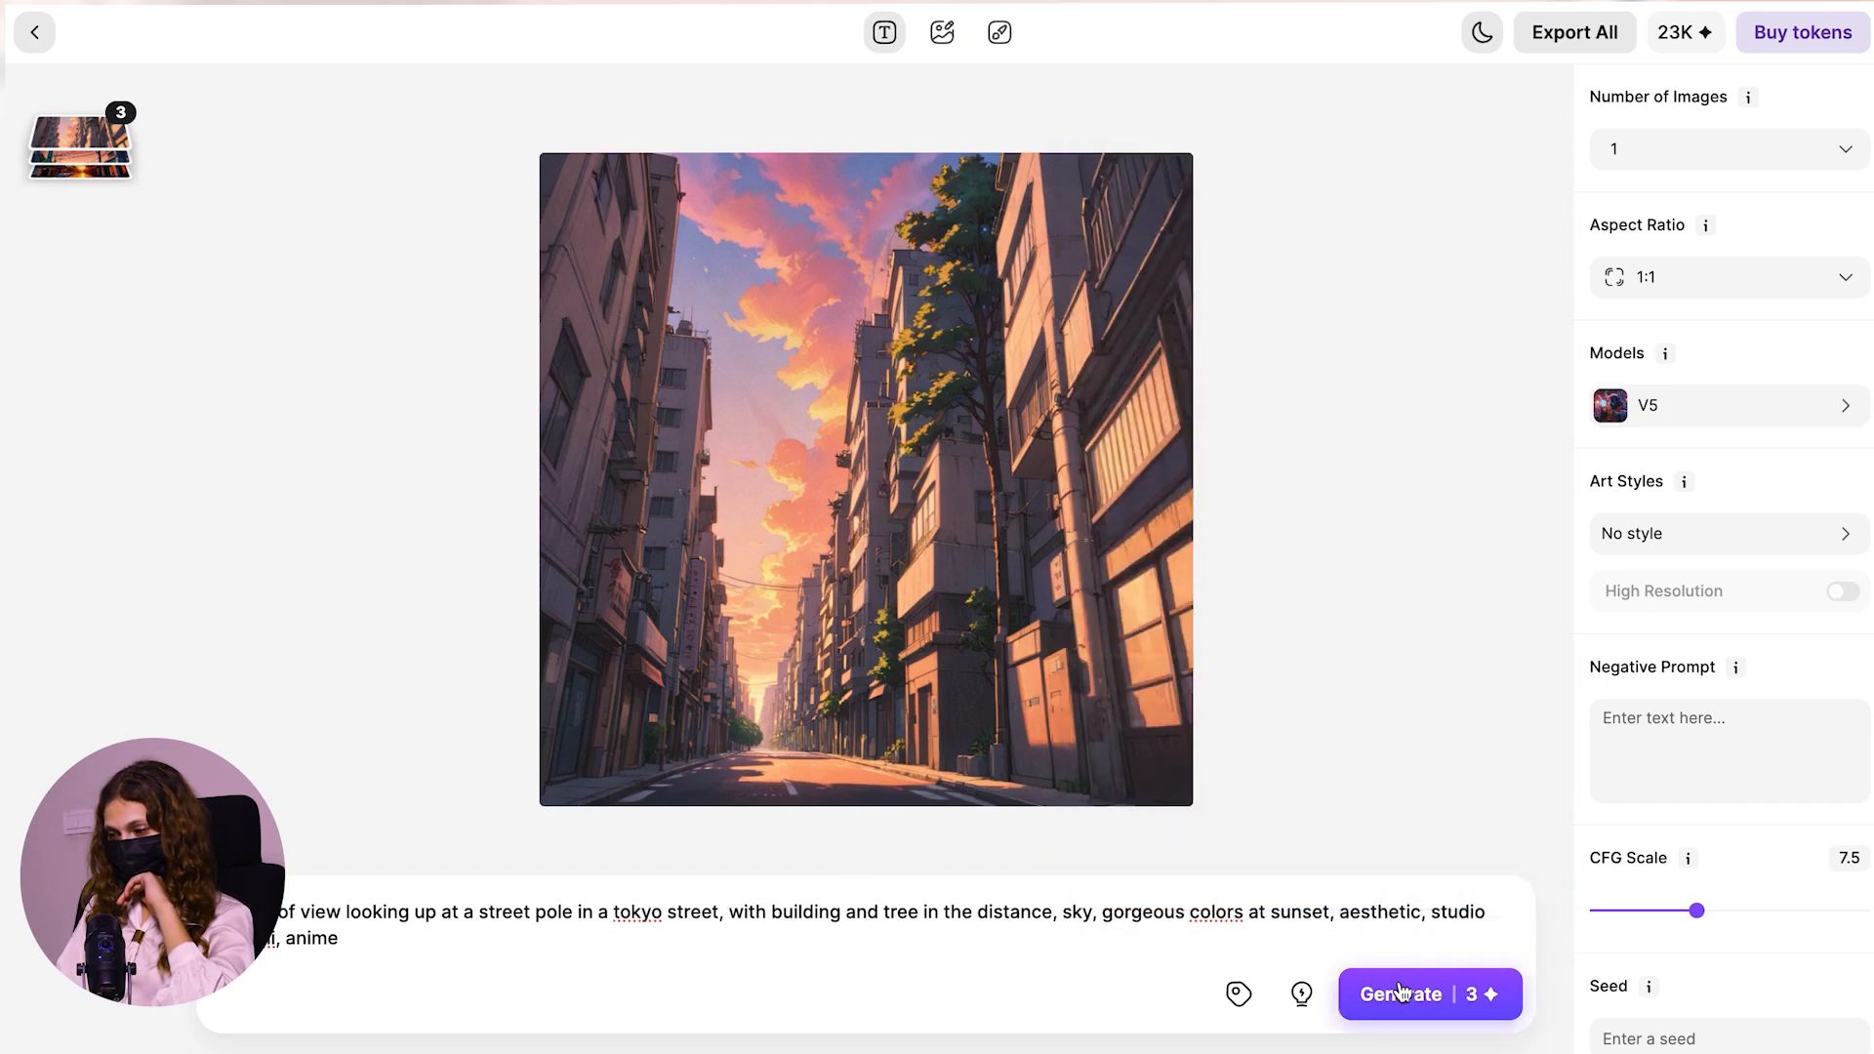
left_click(1399, 991)
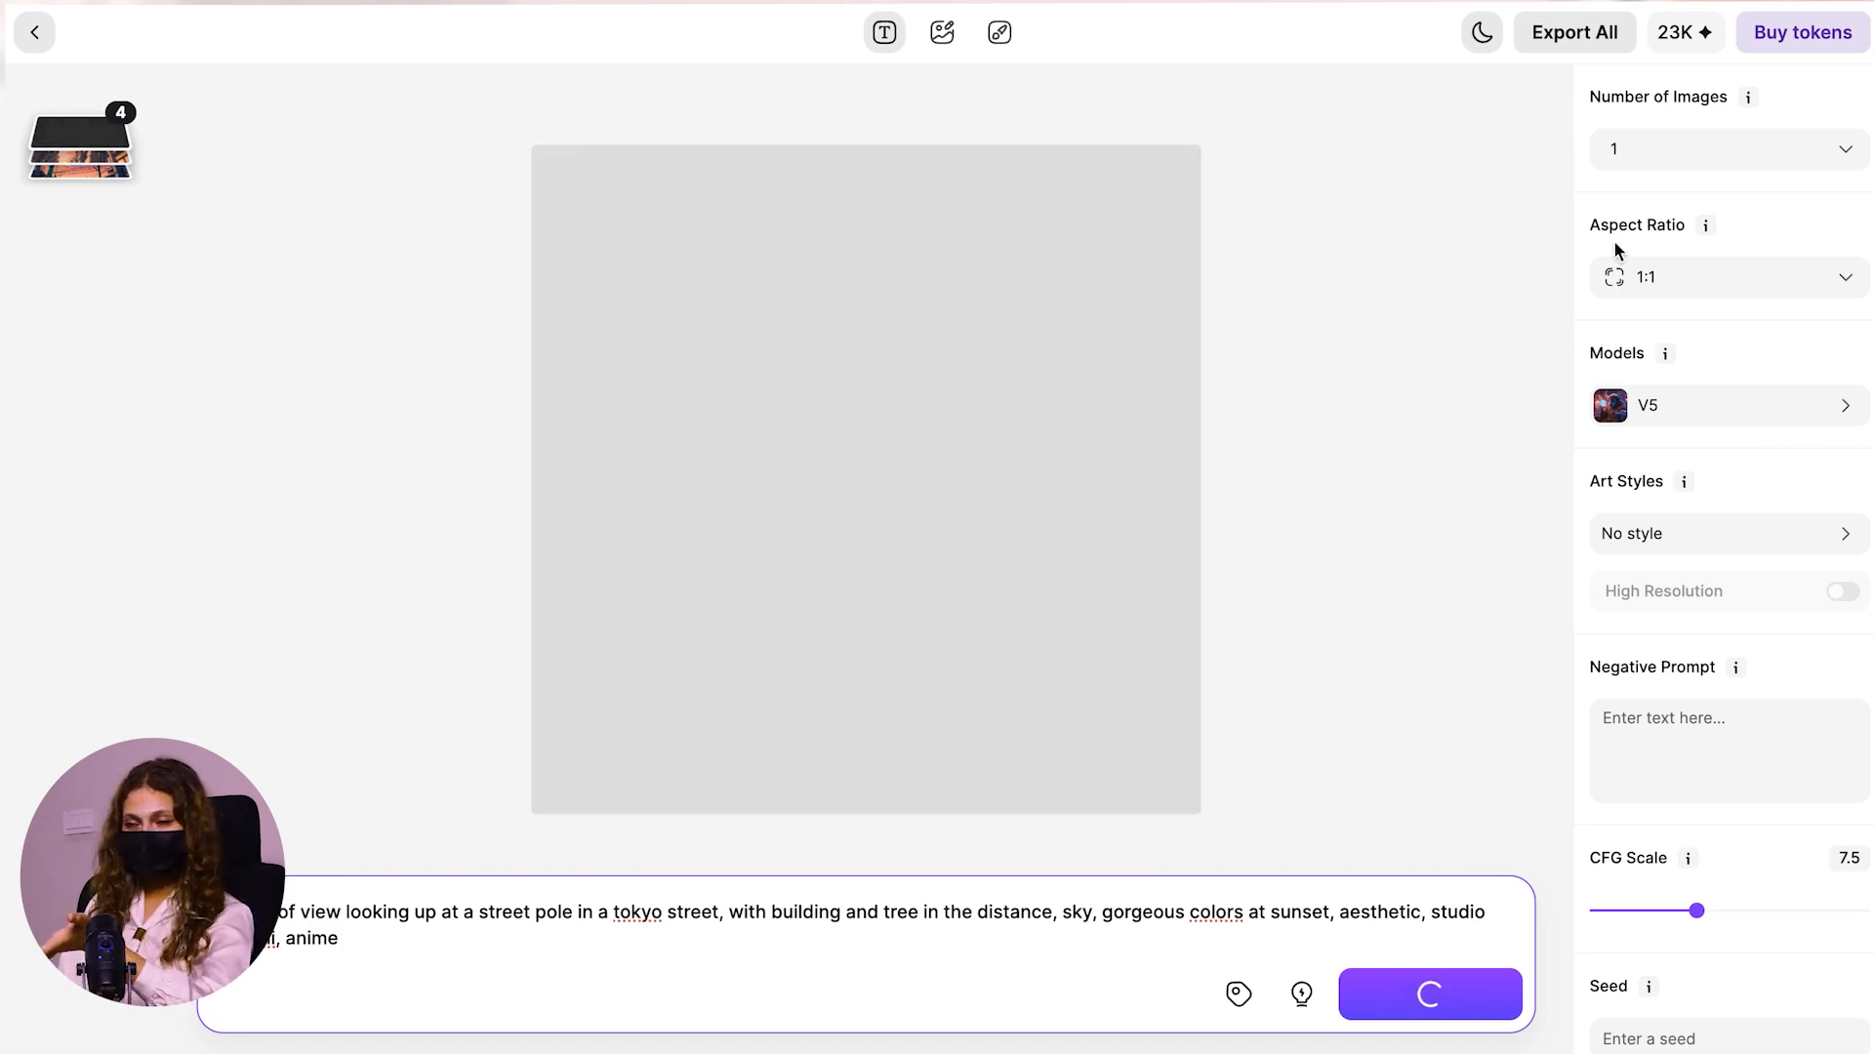
Set the number of images per generation to 2
left_click(1672, 155)
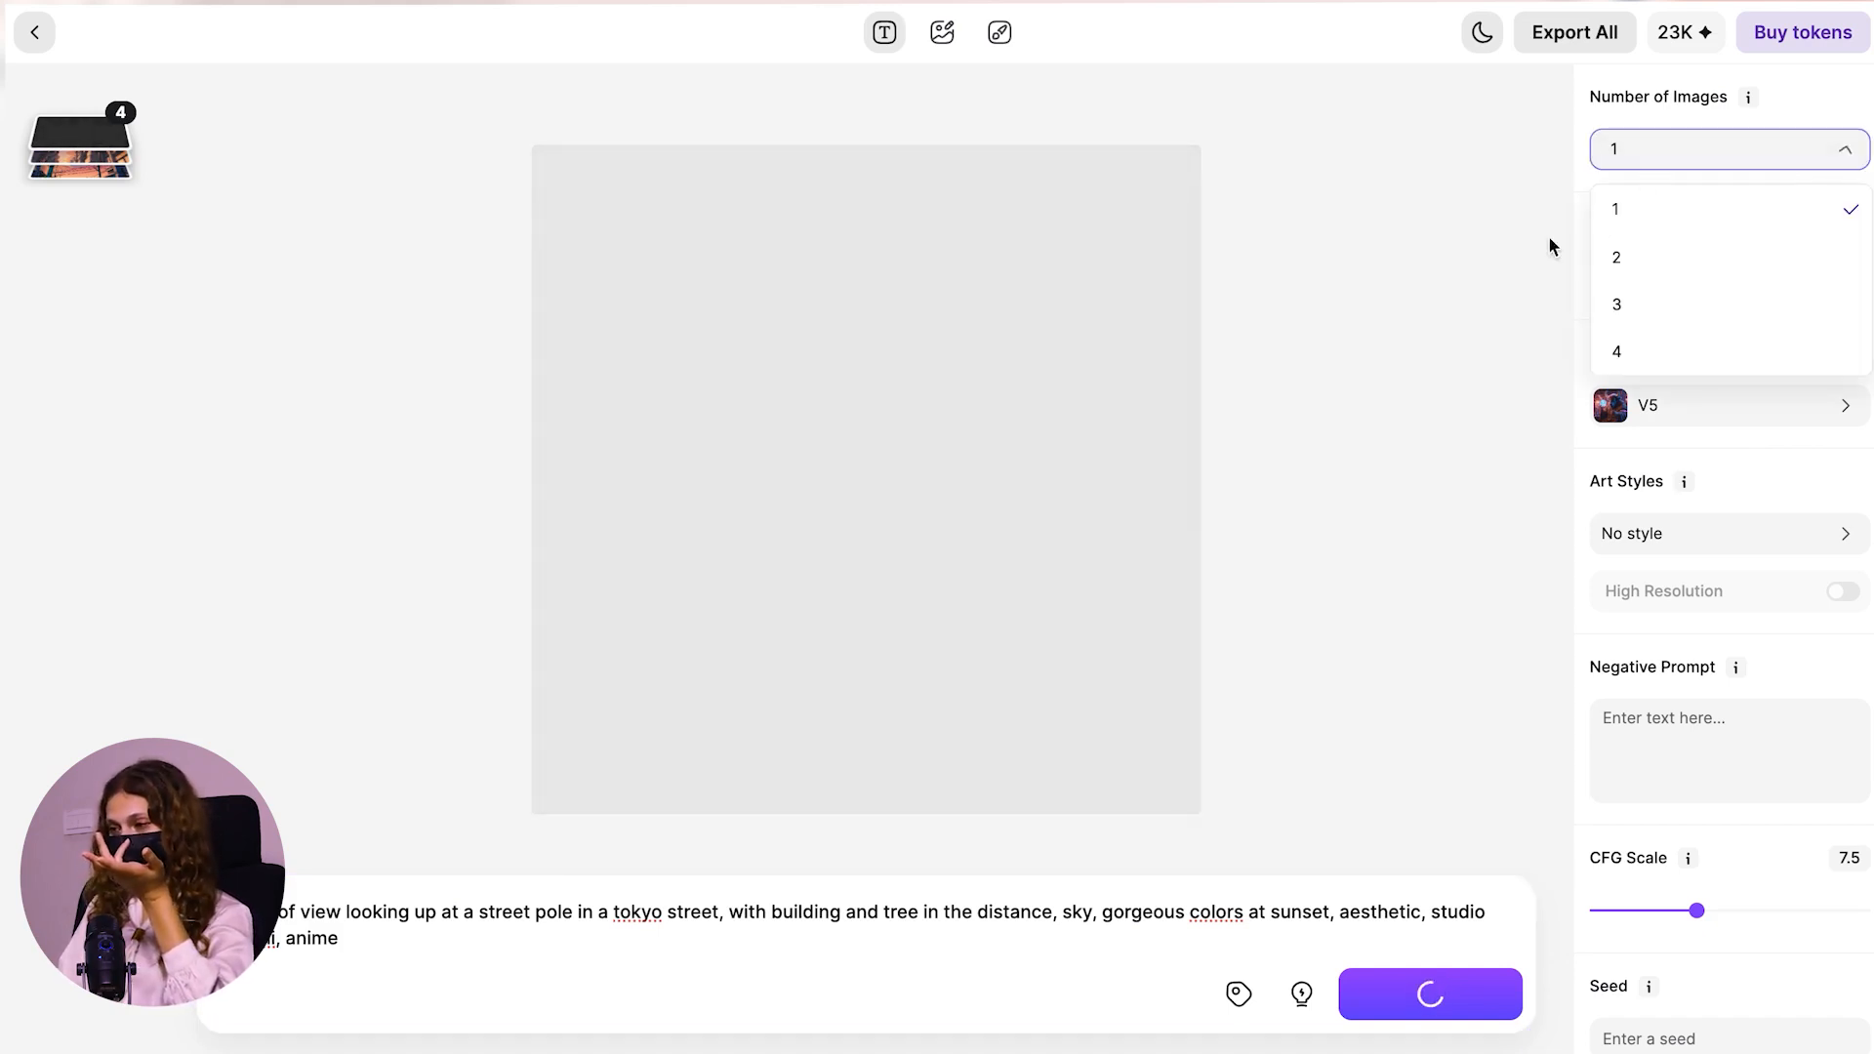
left_click(1620, 261)
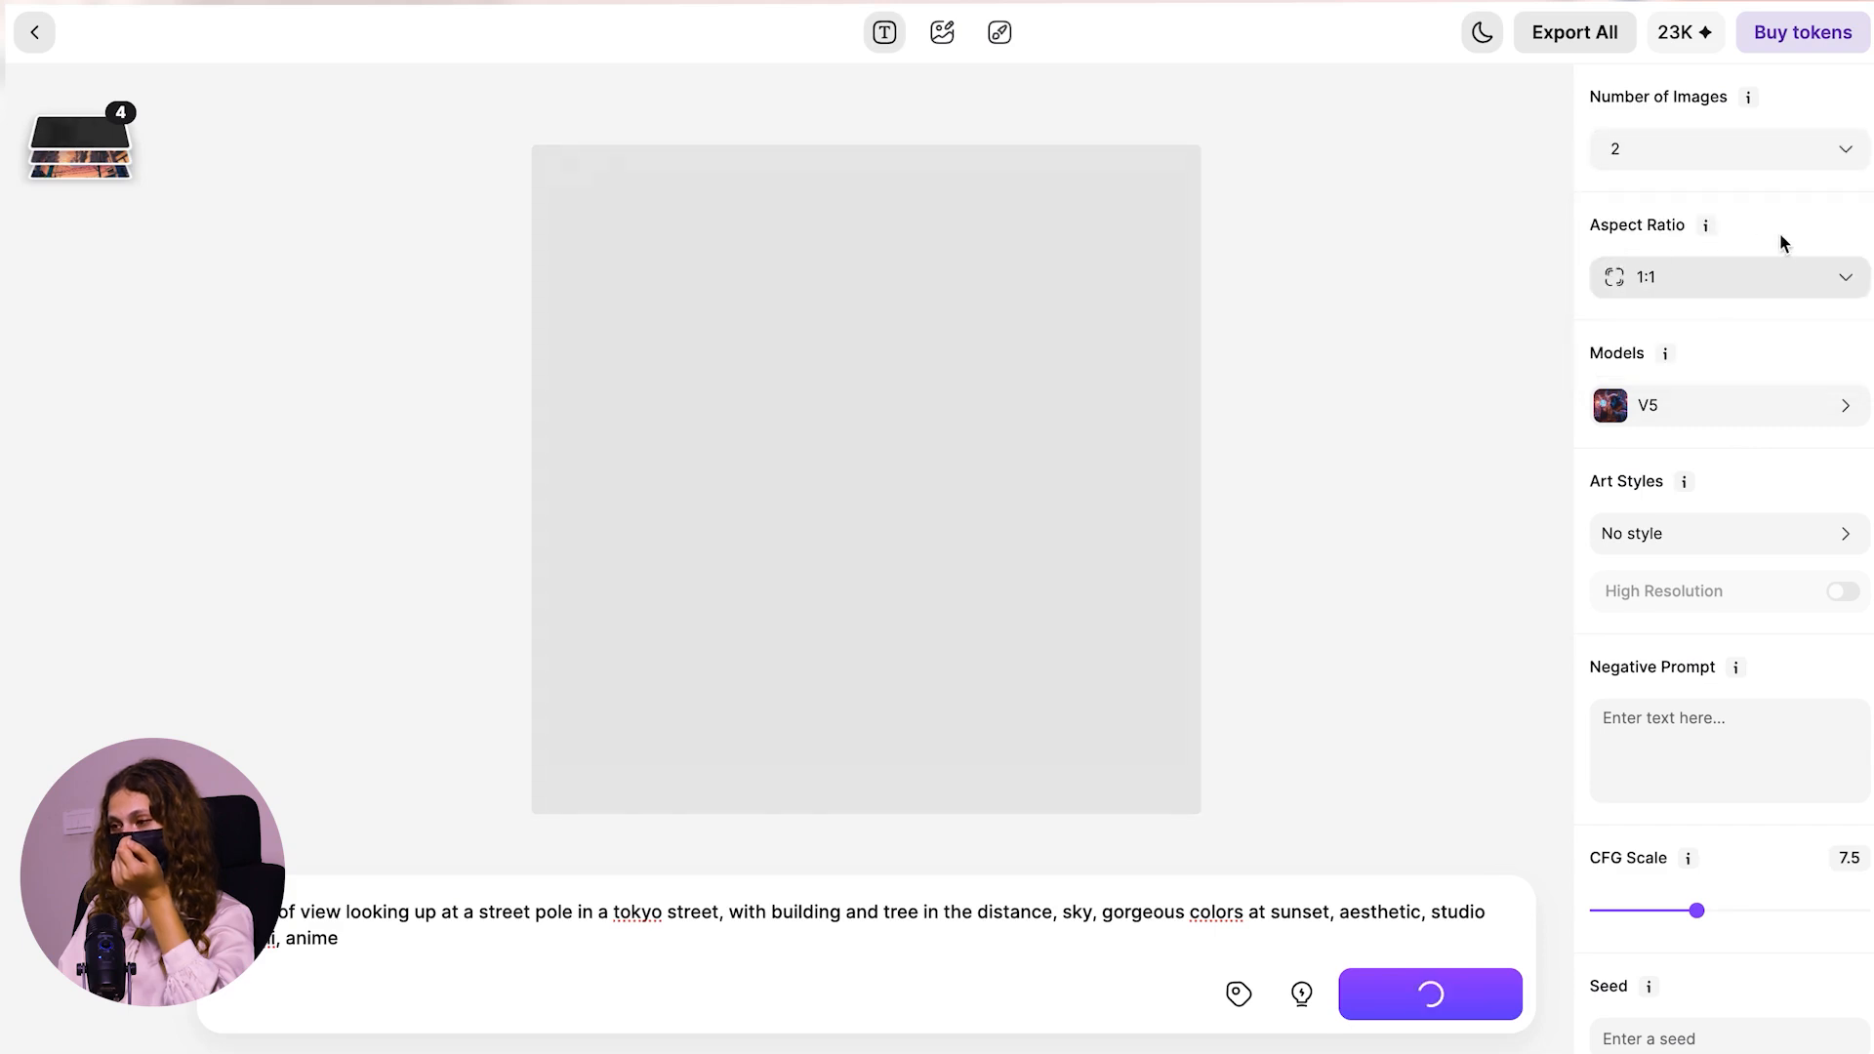
left_click(1720, 285)
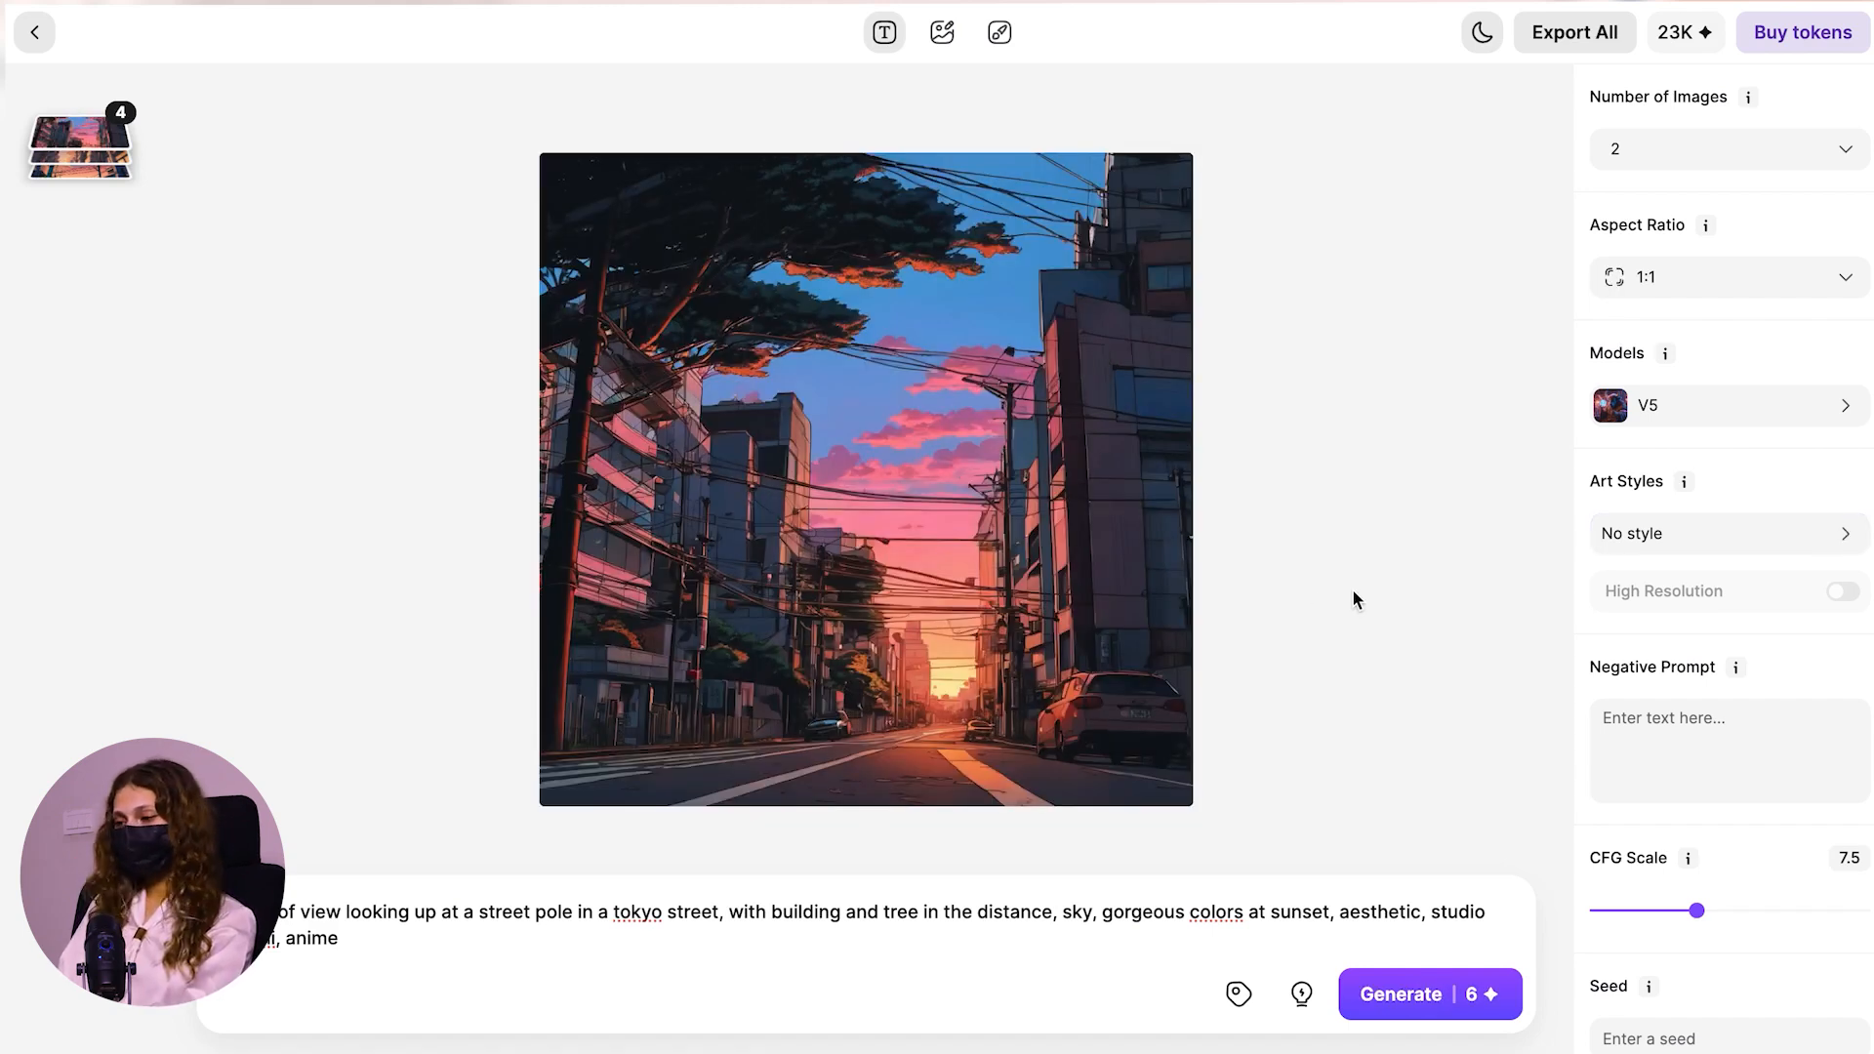
Apply the Euphoric art style and generate the Tokyo street images with it
left_click(1649, 551)
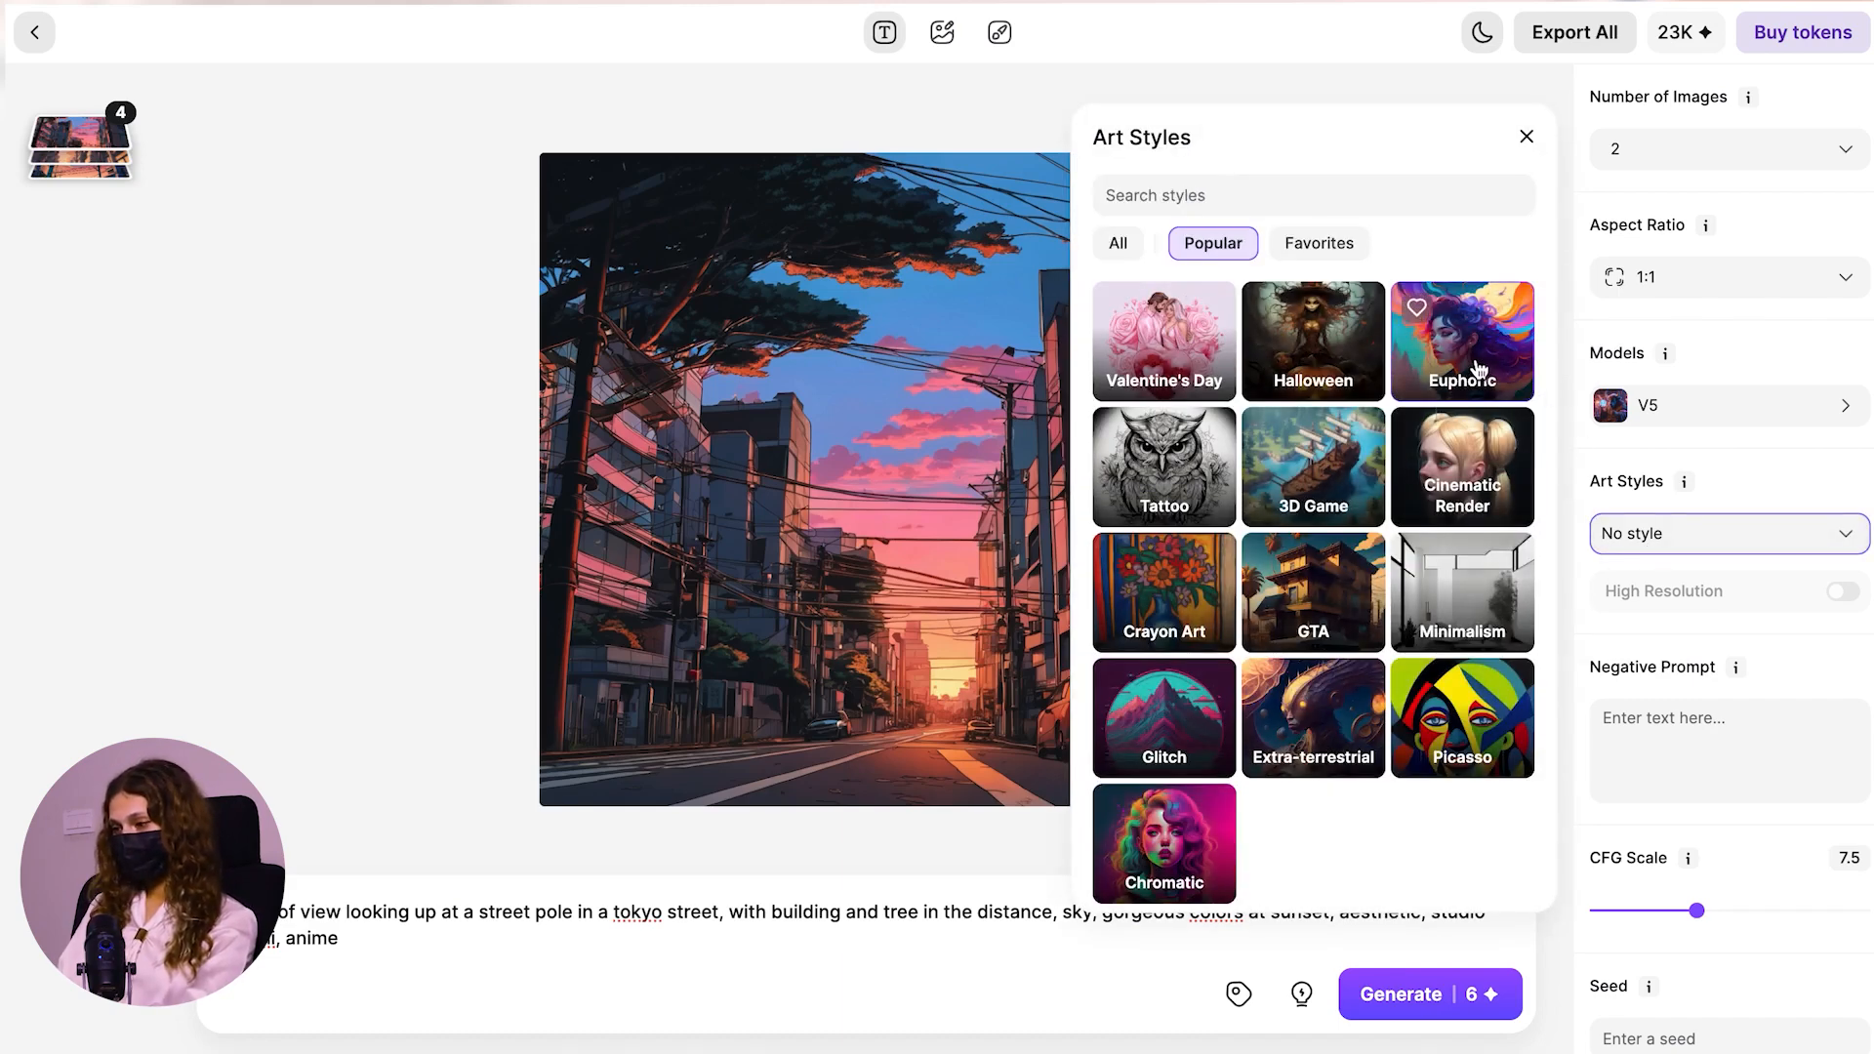
left_click(1479, 369)
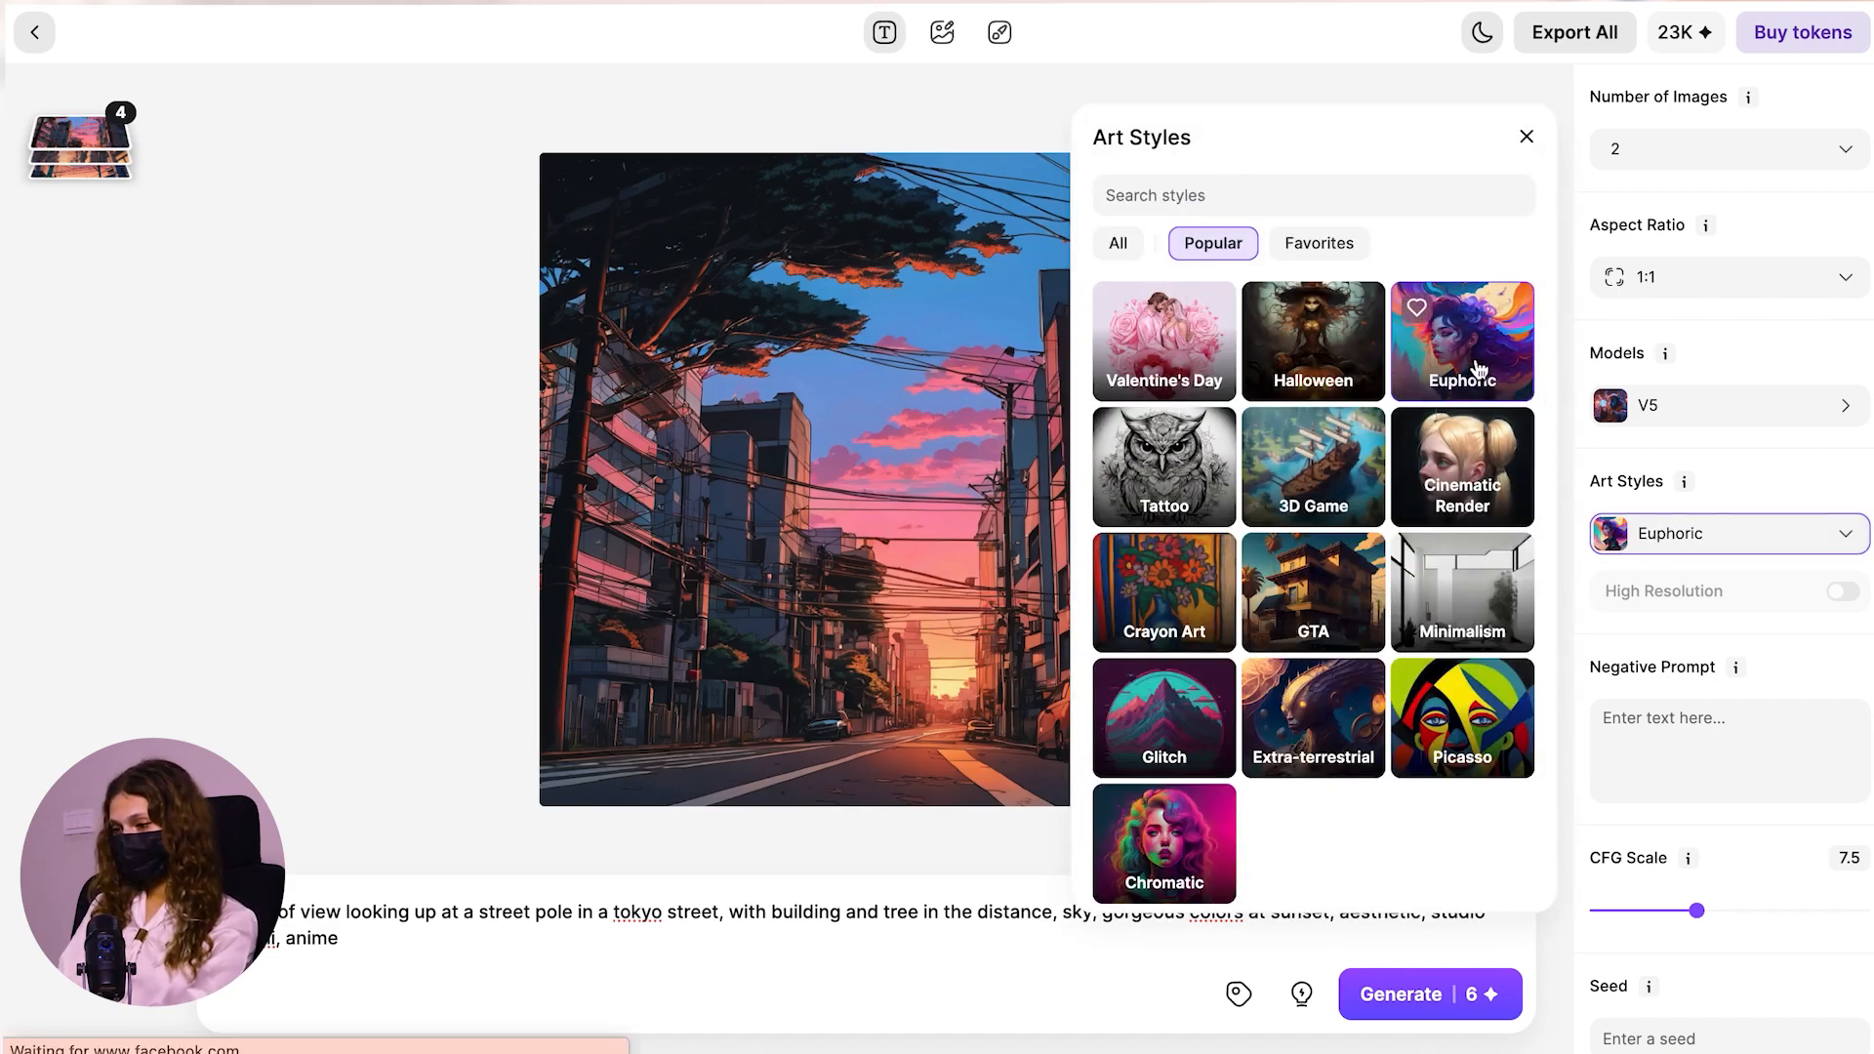
left_click(1405, 995)
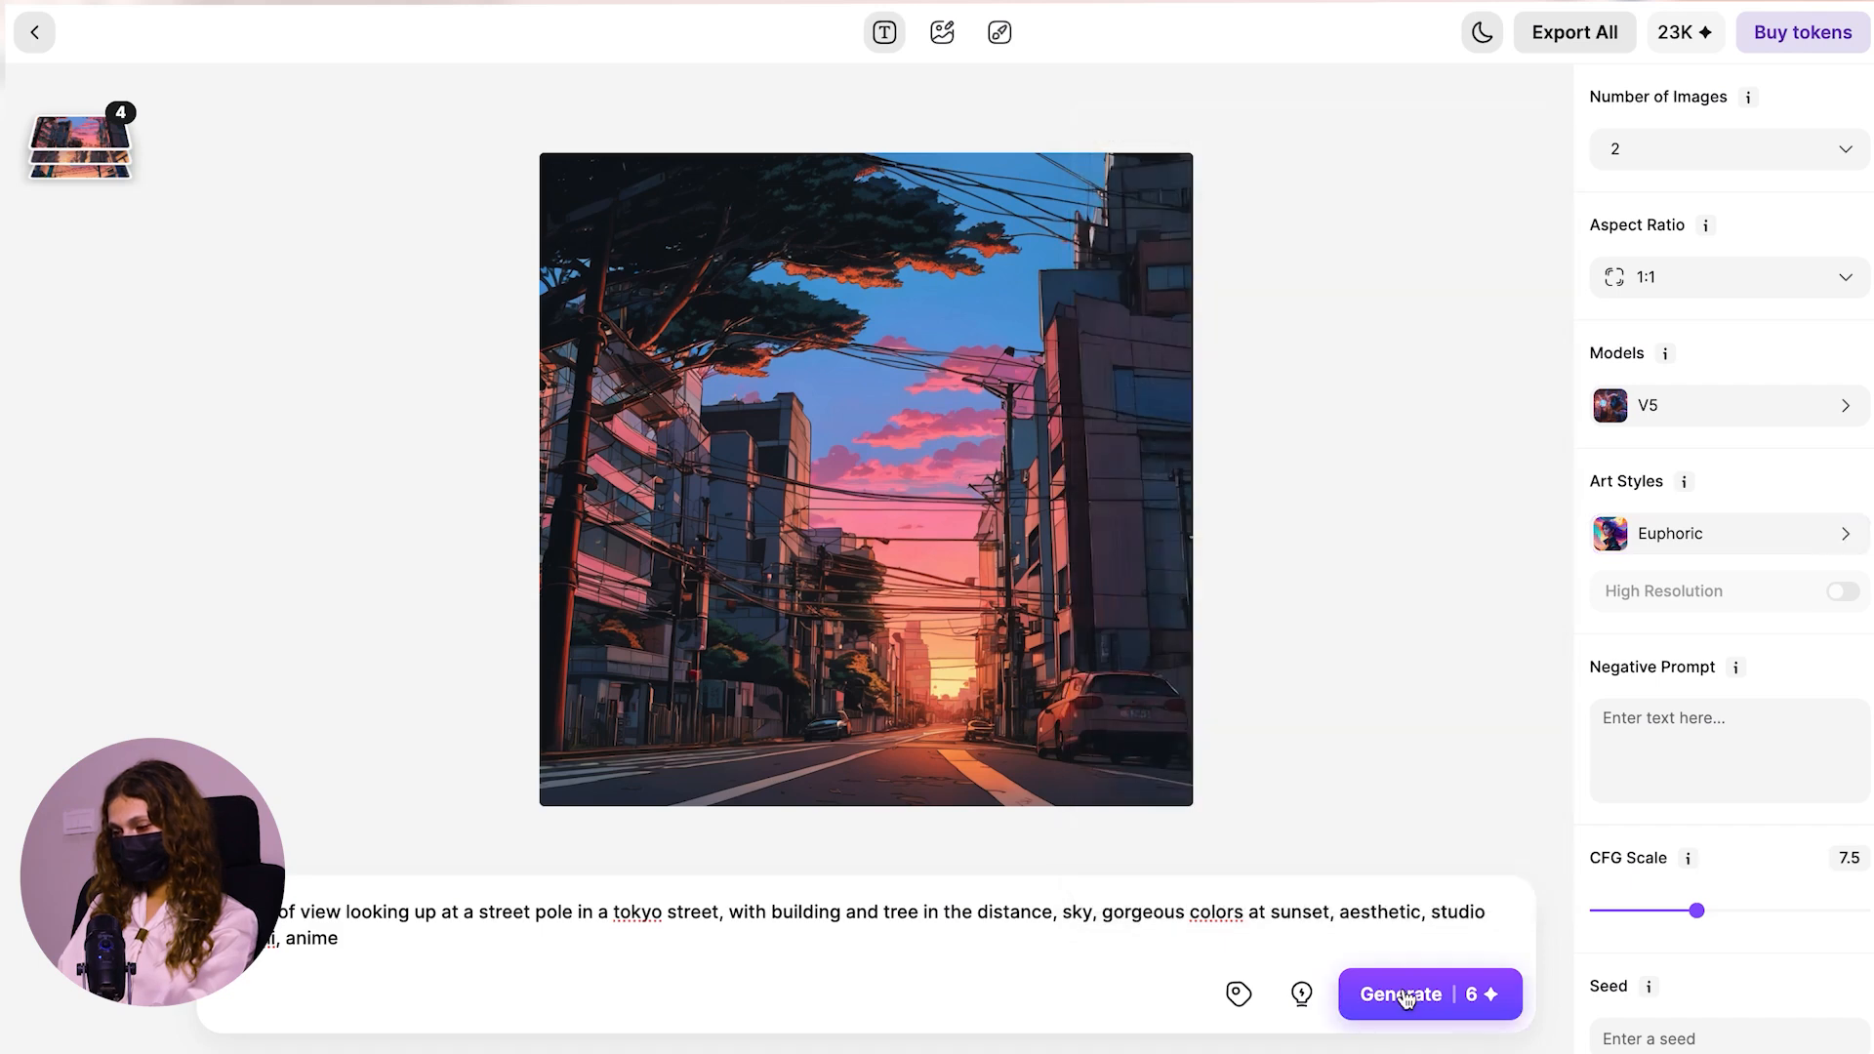
left_click(1411, 1011)
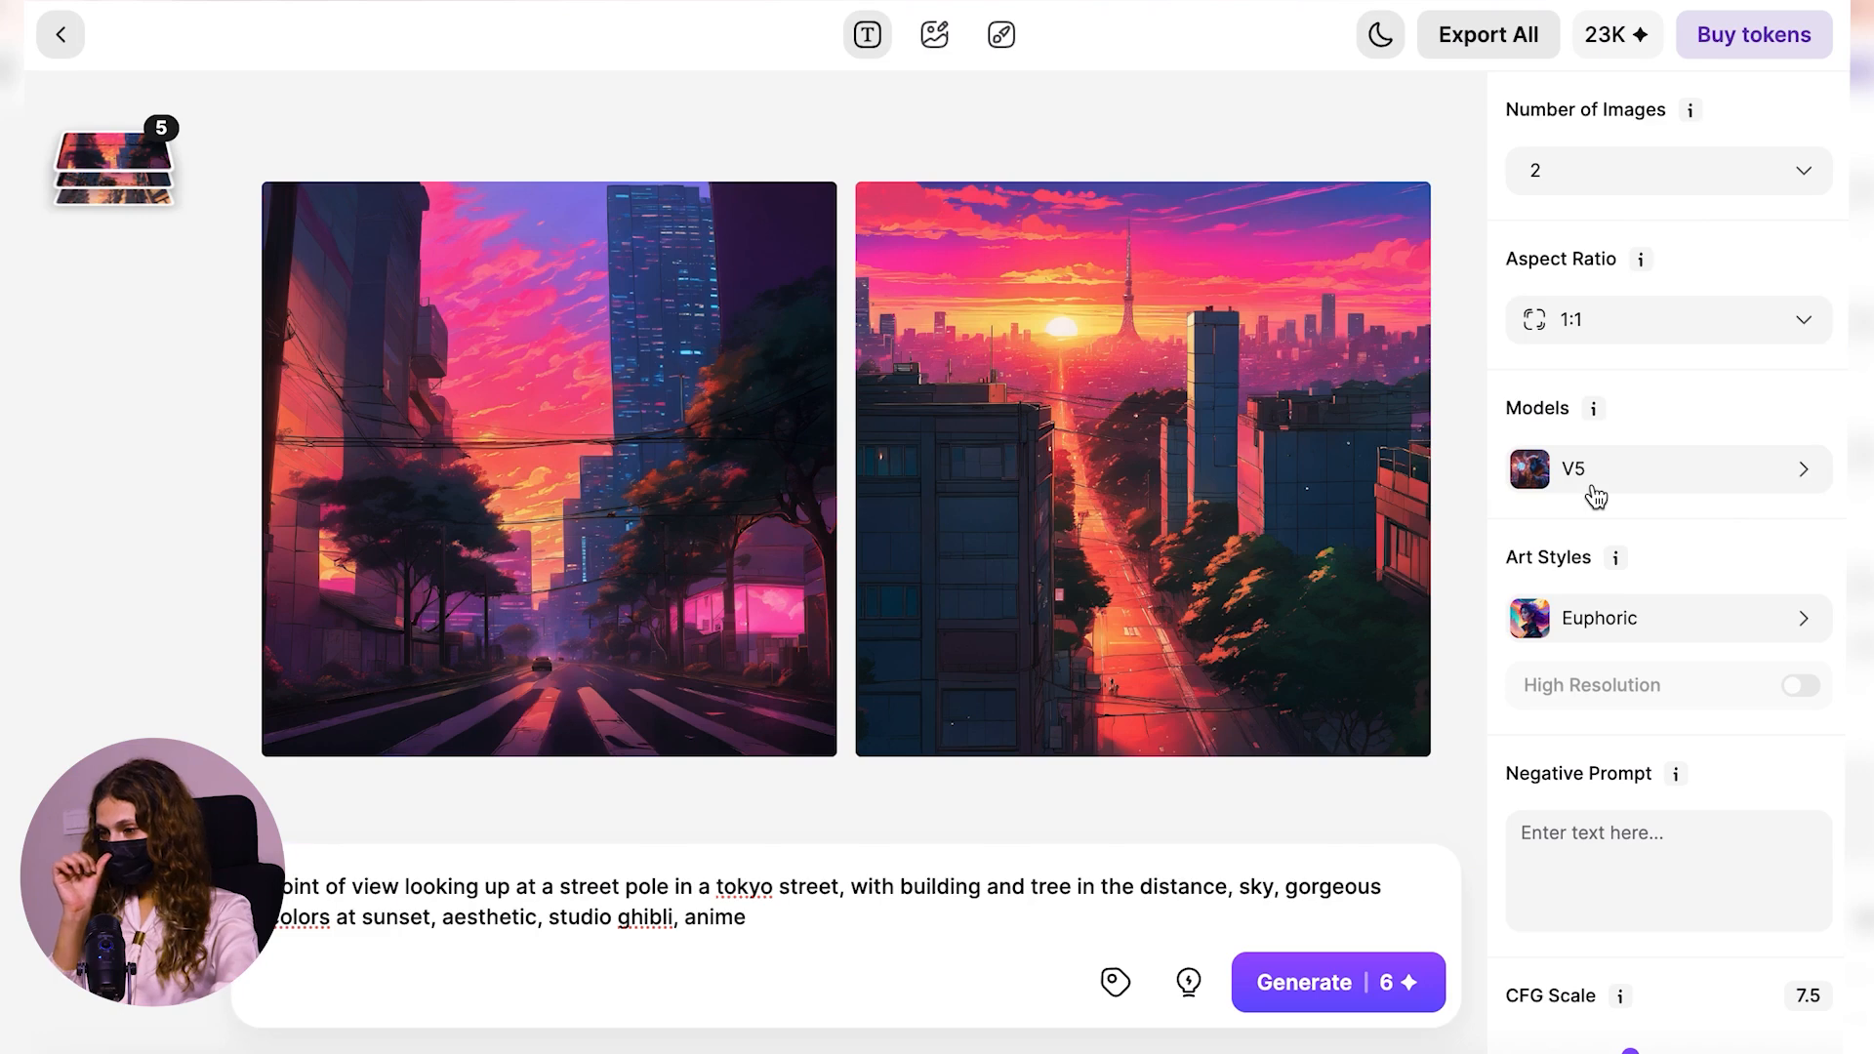
Switch the image generation model to Imagine Turbo
left_click(1663, 417)
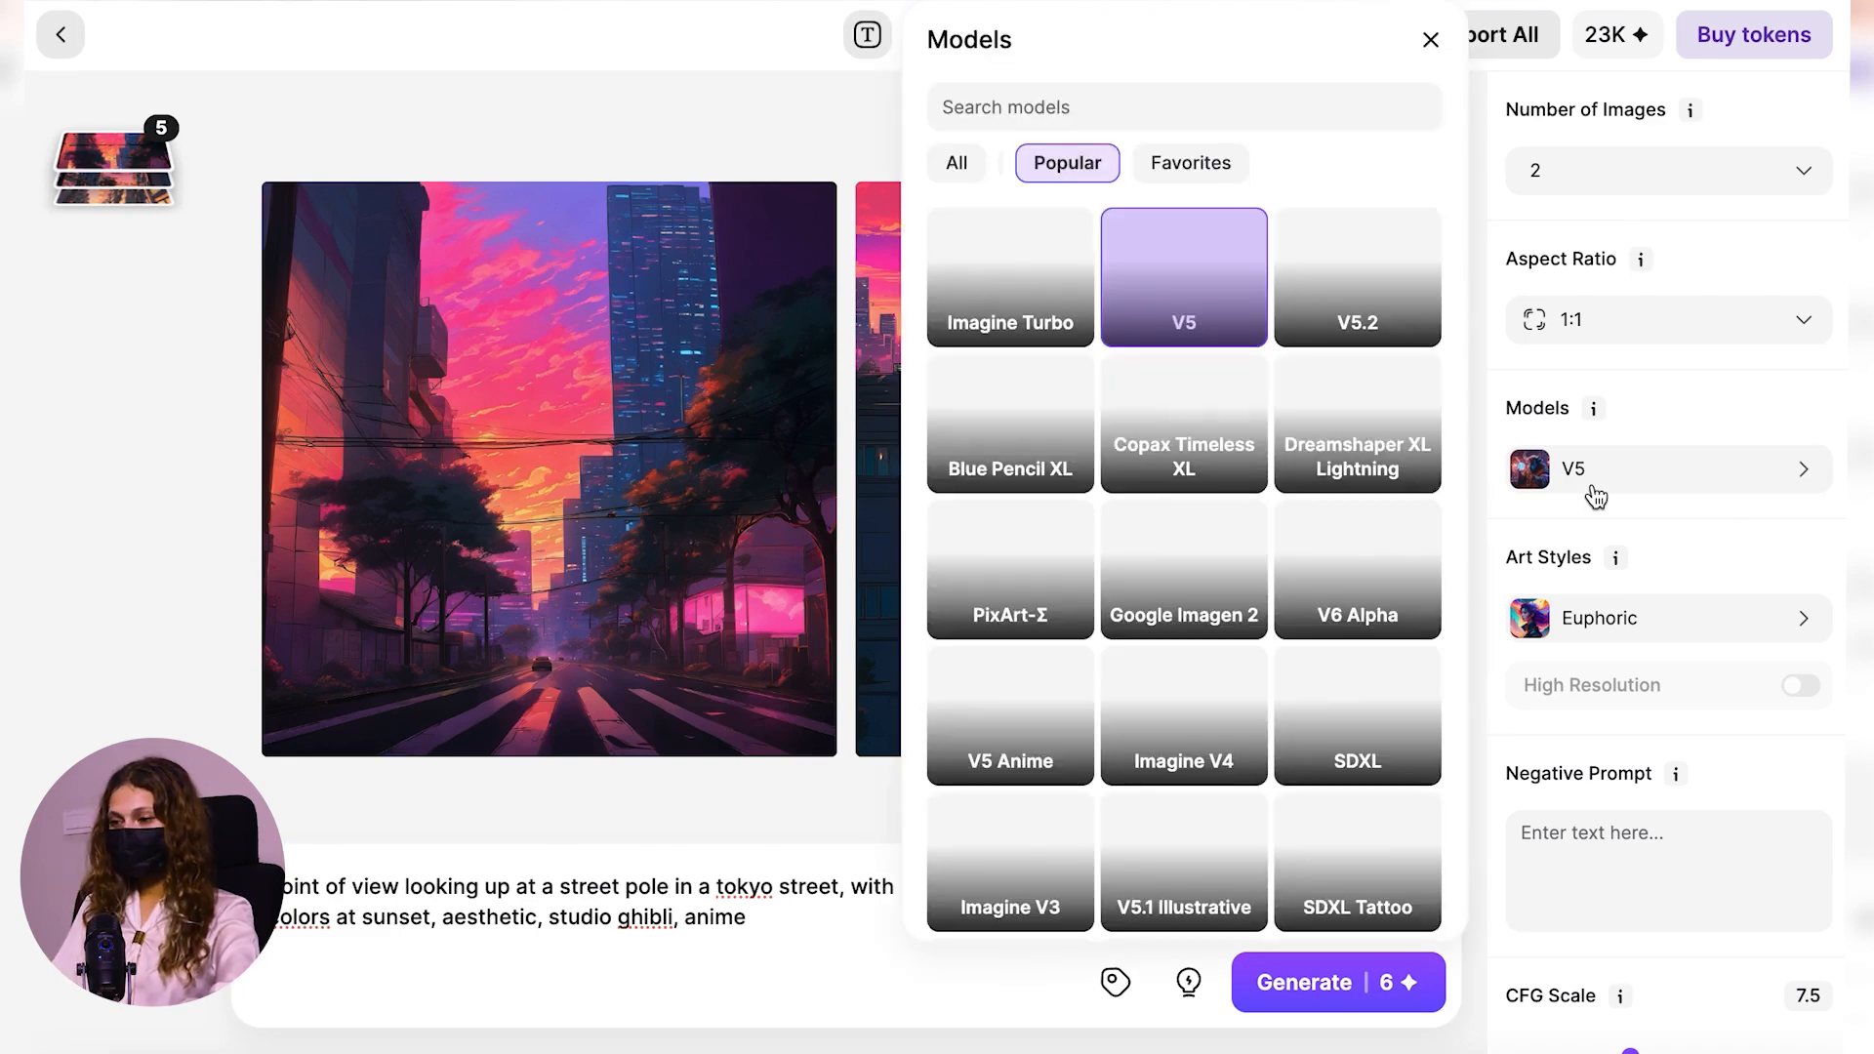
left_click(976, 278)
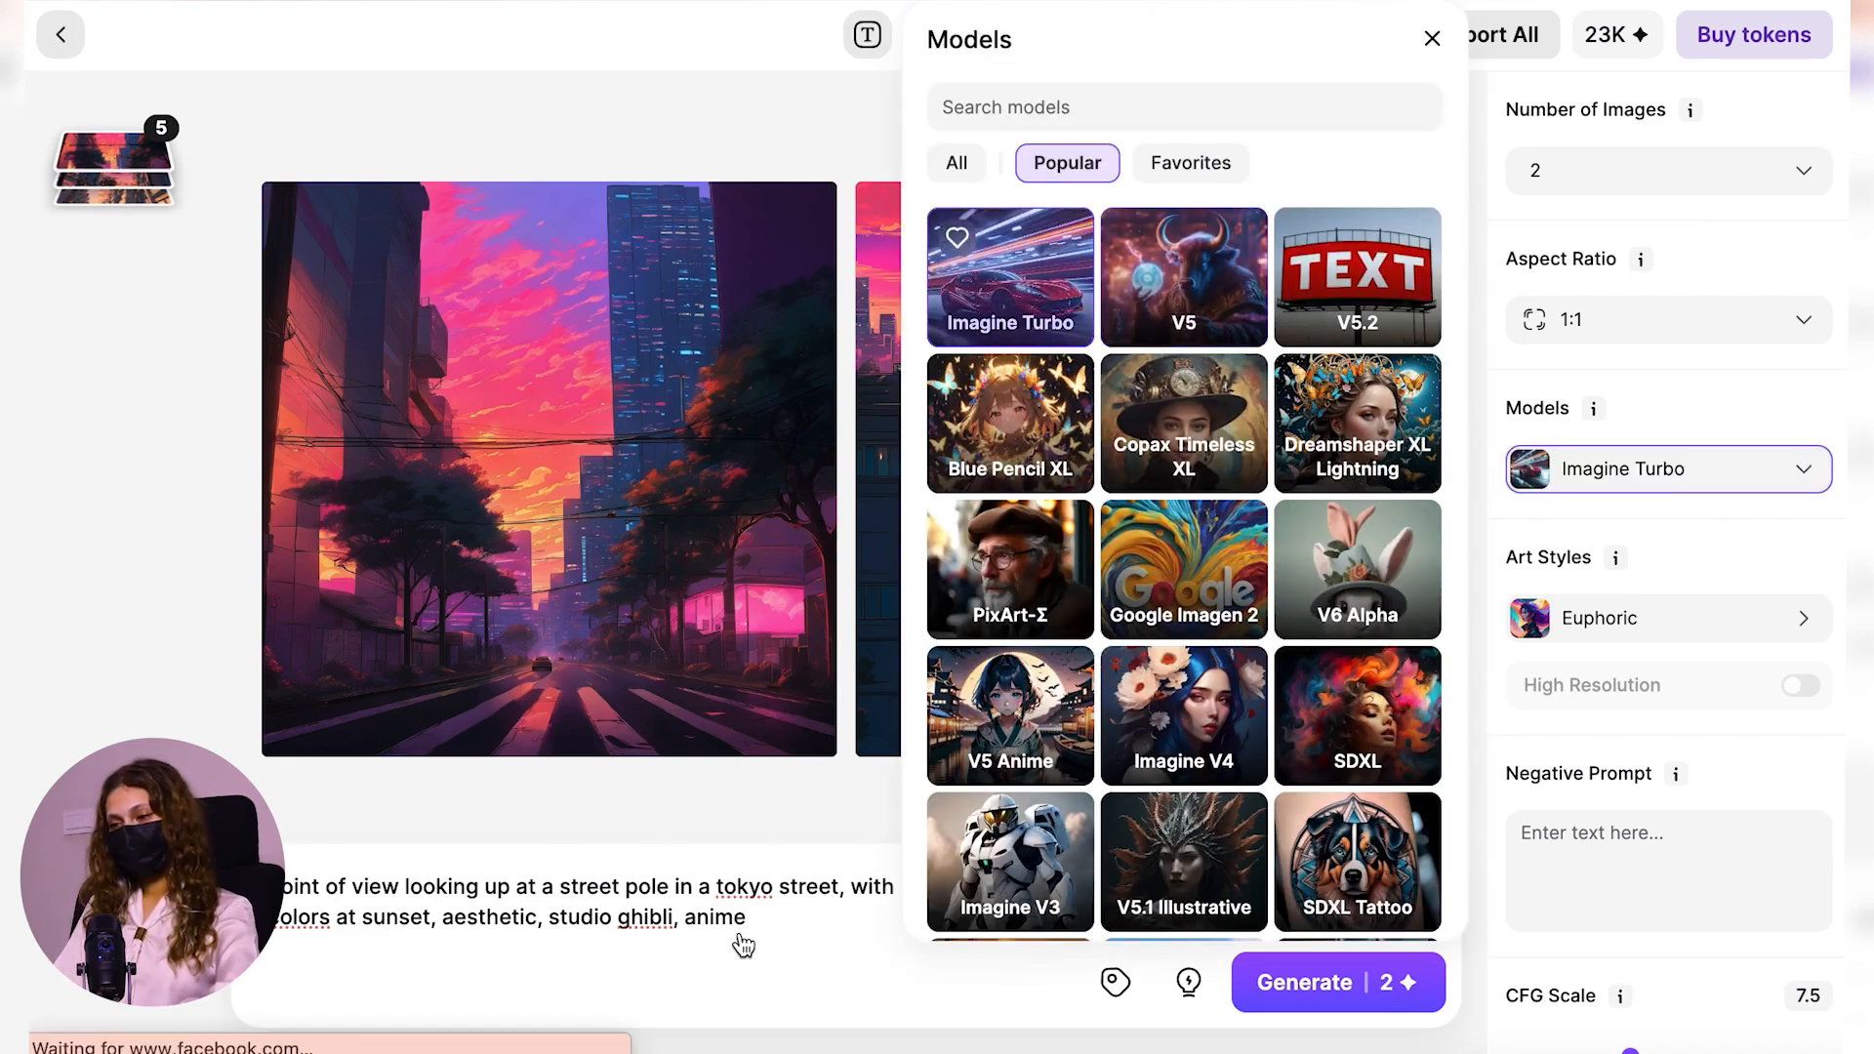
left_click(786, 930)
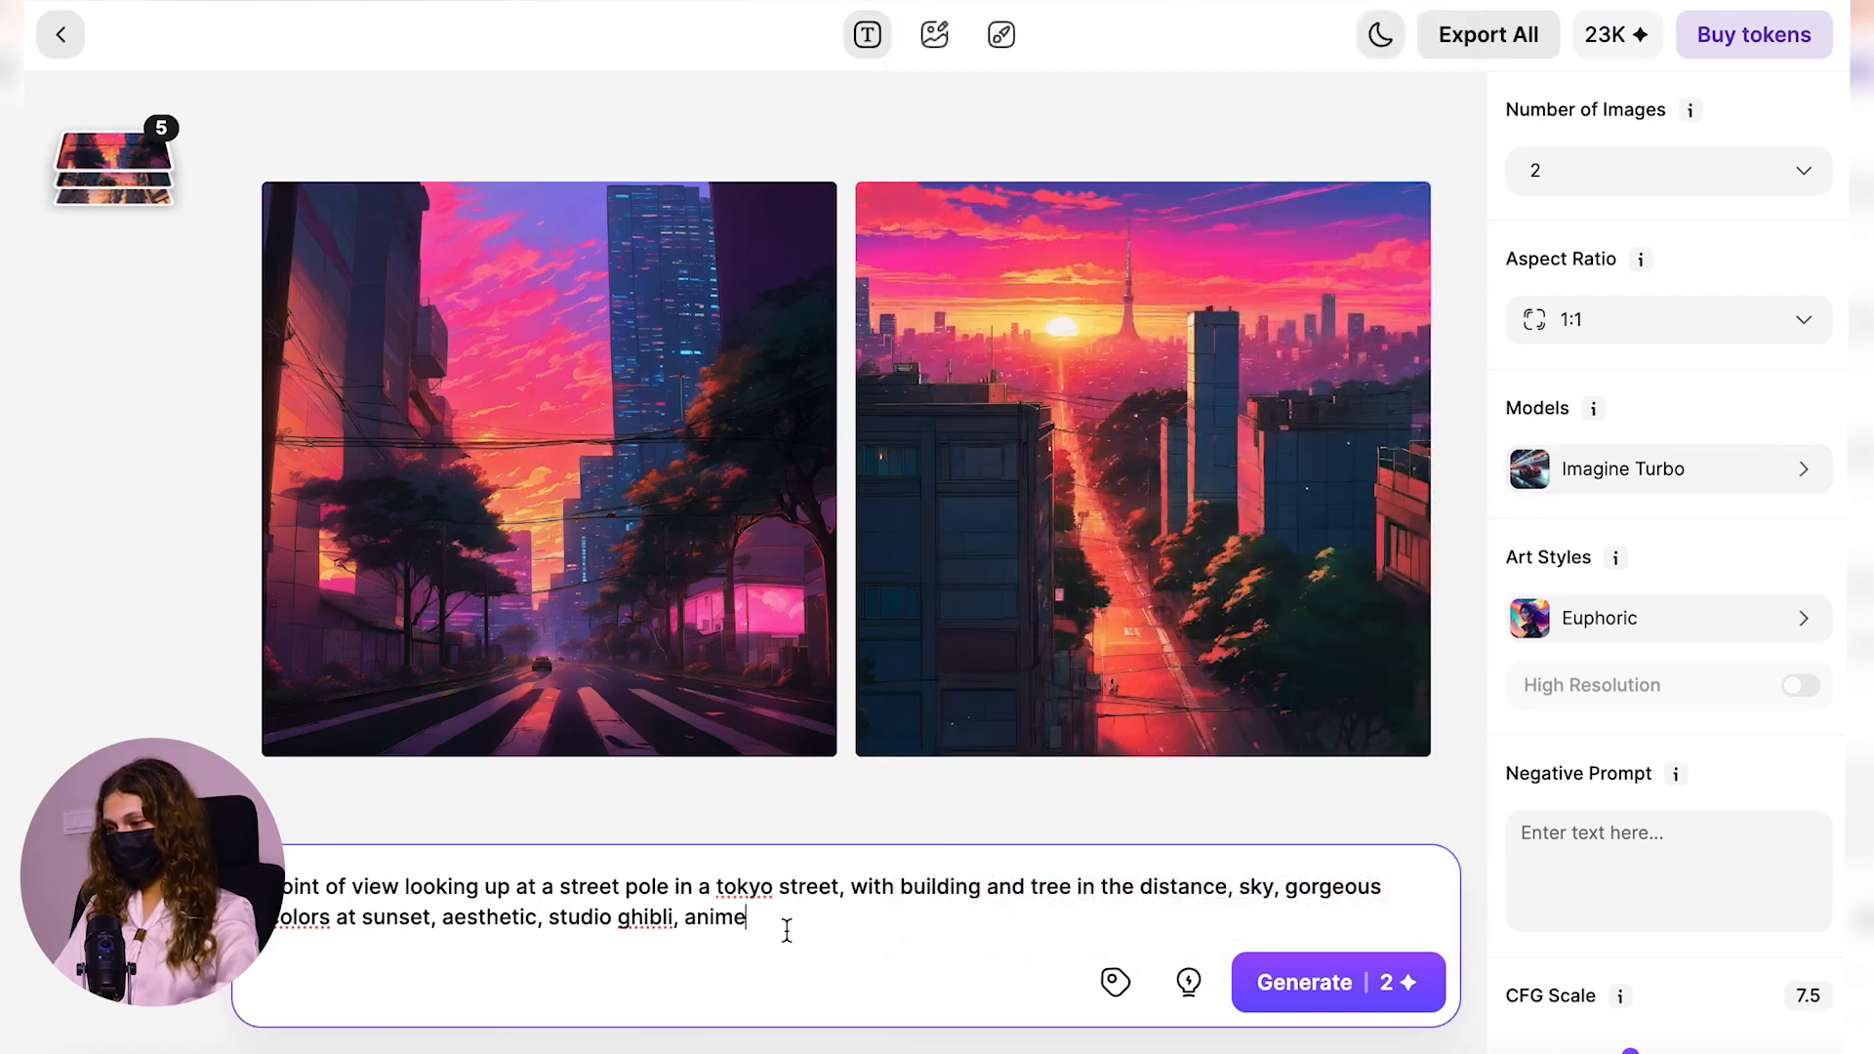
Remove the Euphoric art style by choosing No style from the full list of styles
left_click(1528, 620)
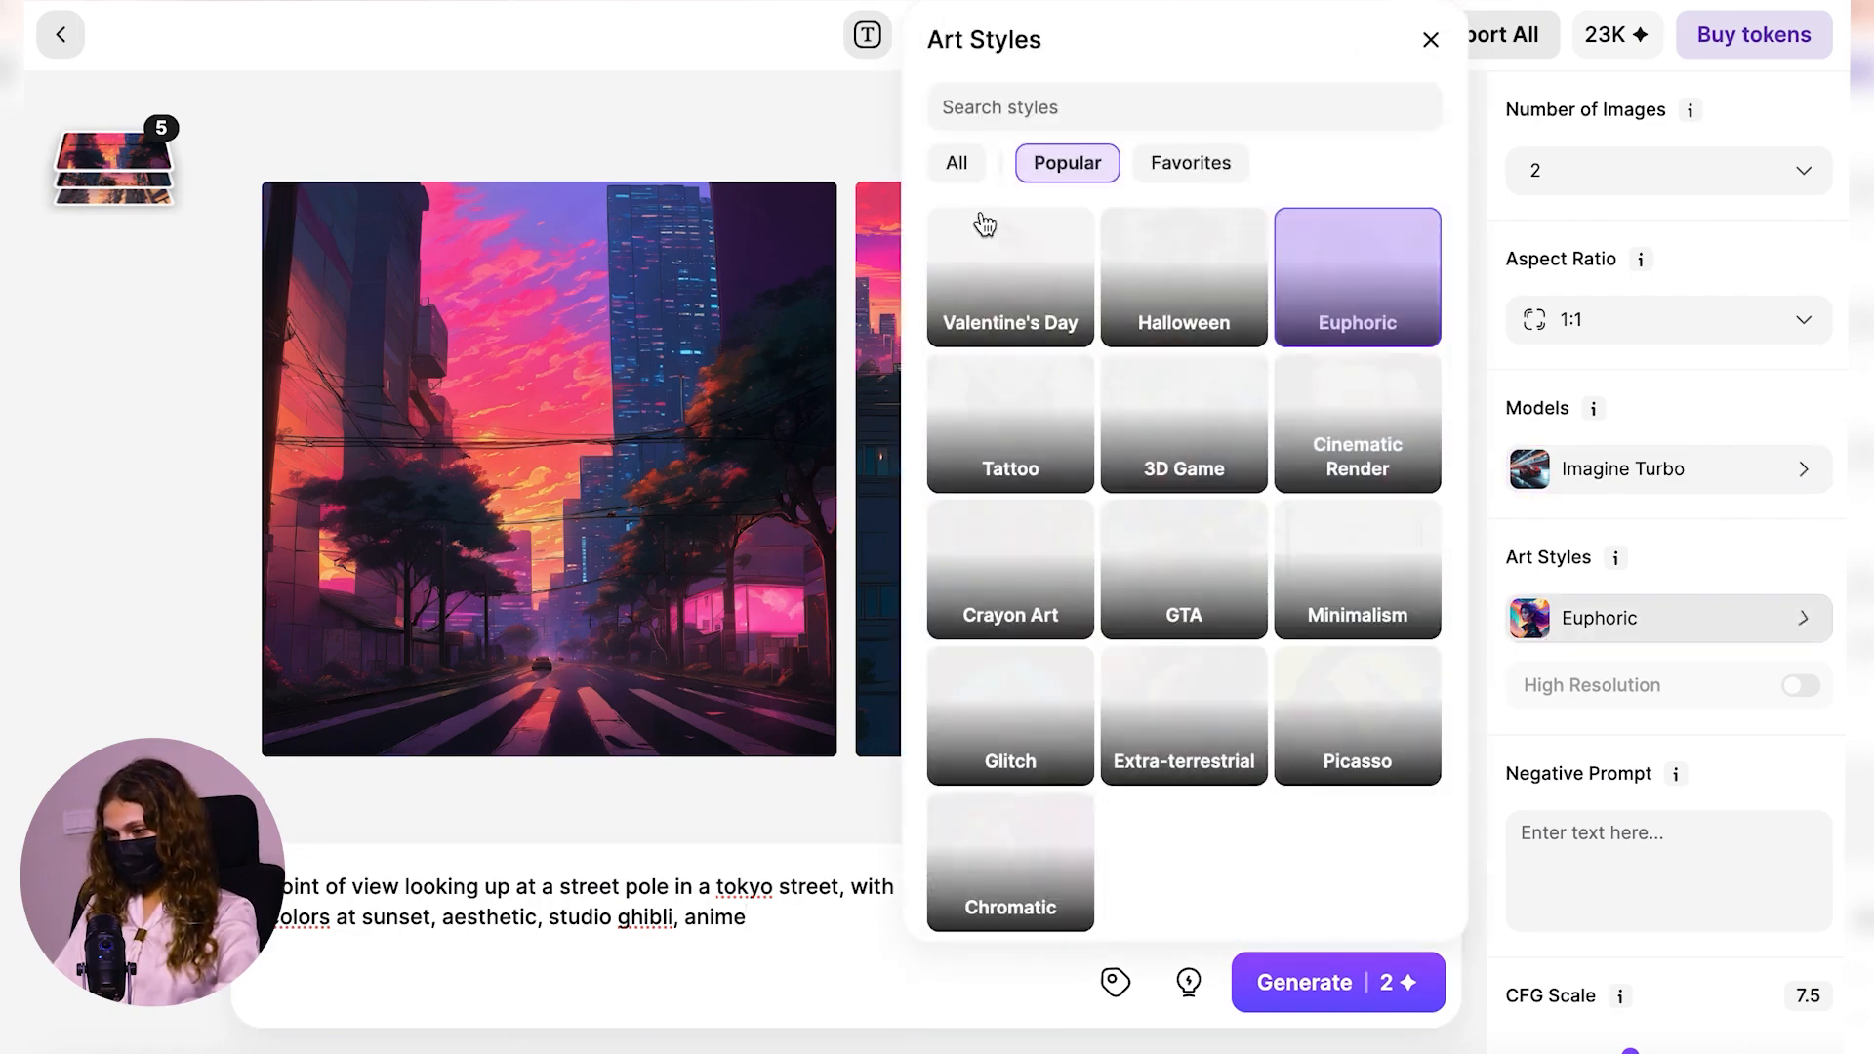
left_click(956, 168)
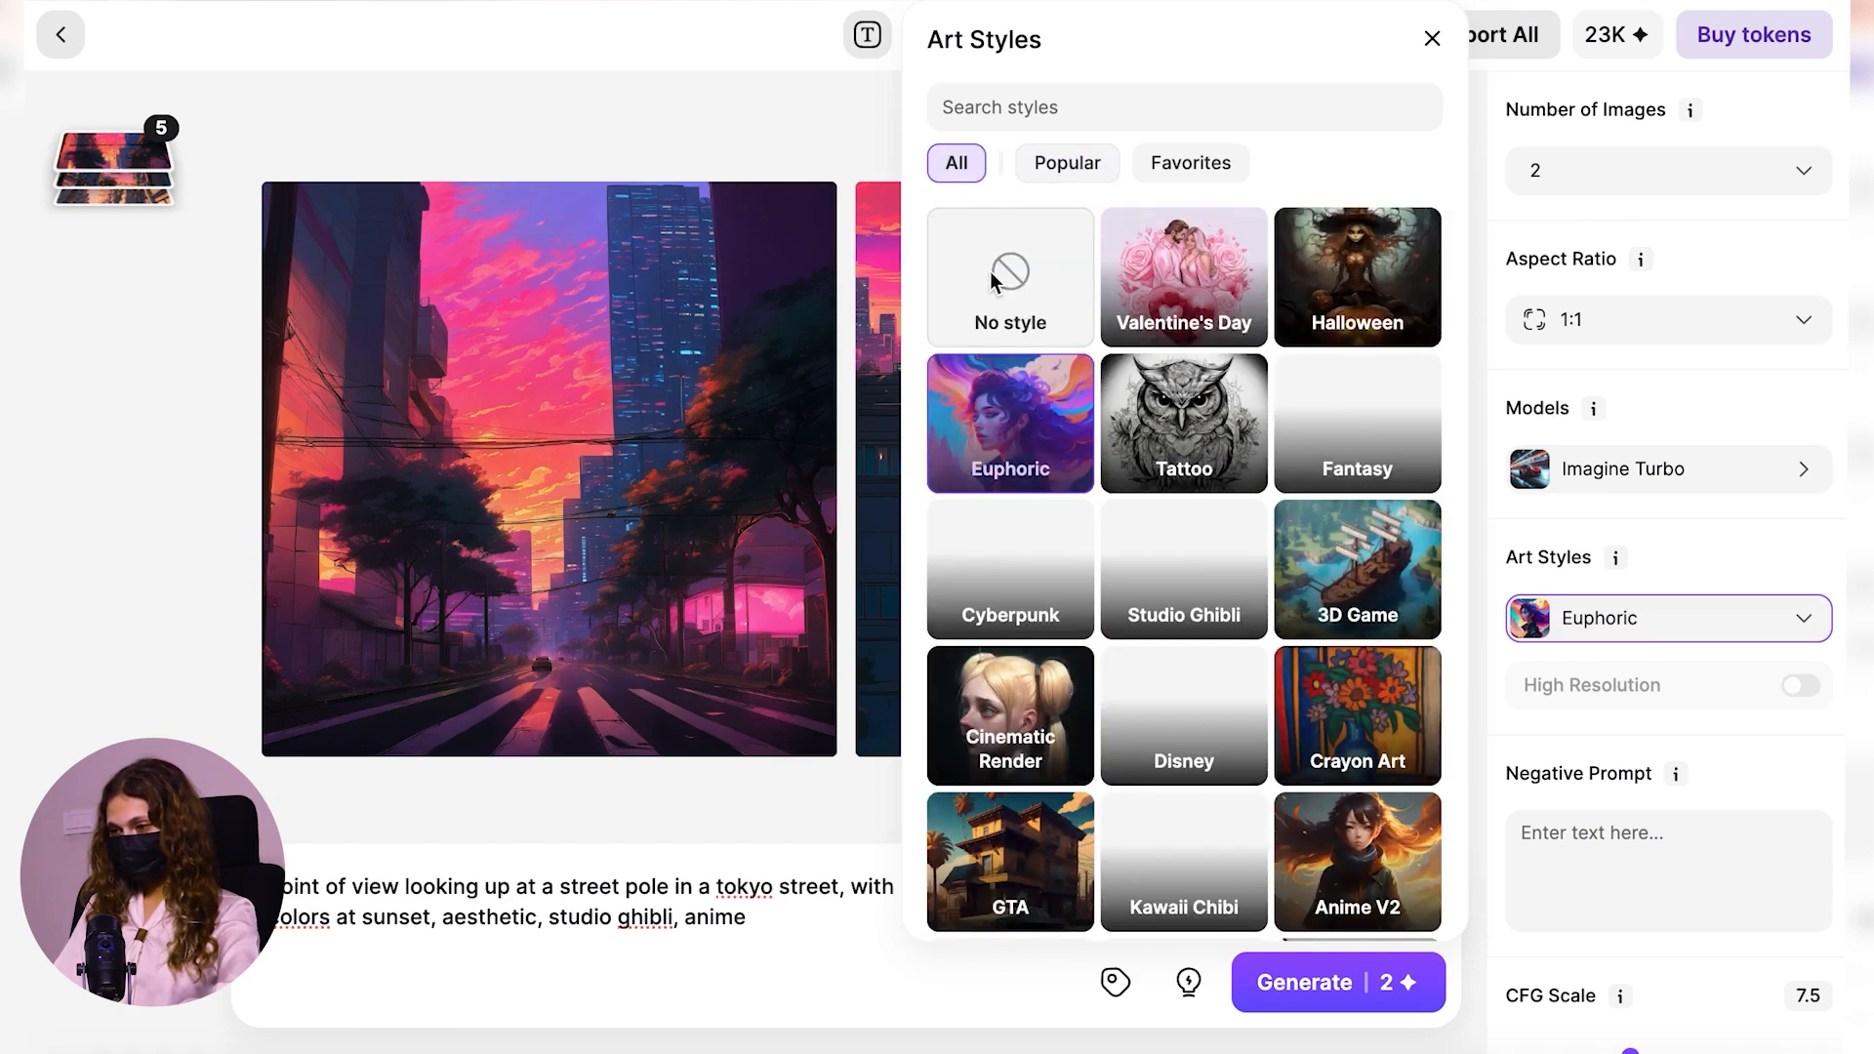
left_click(1010, 293)
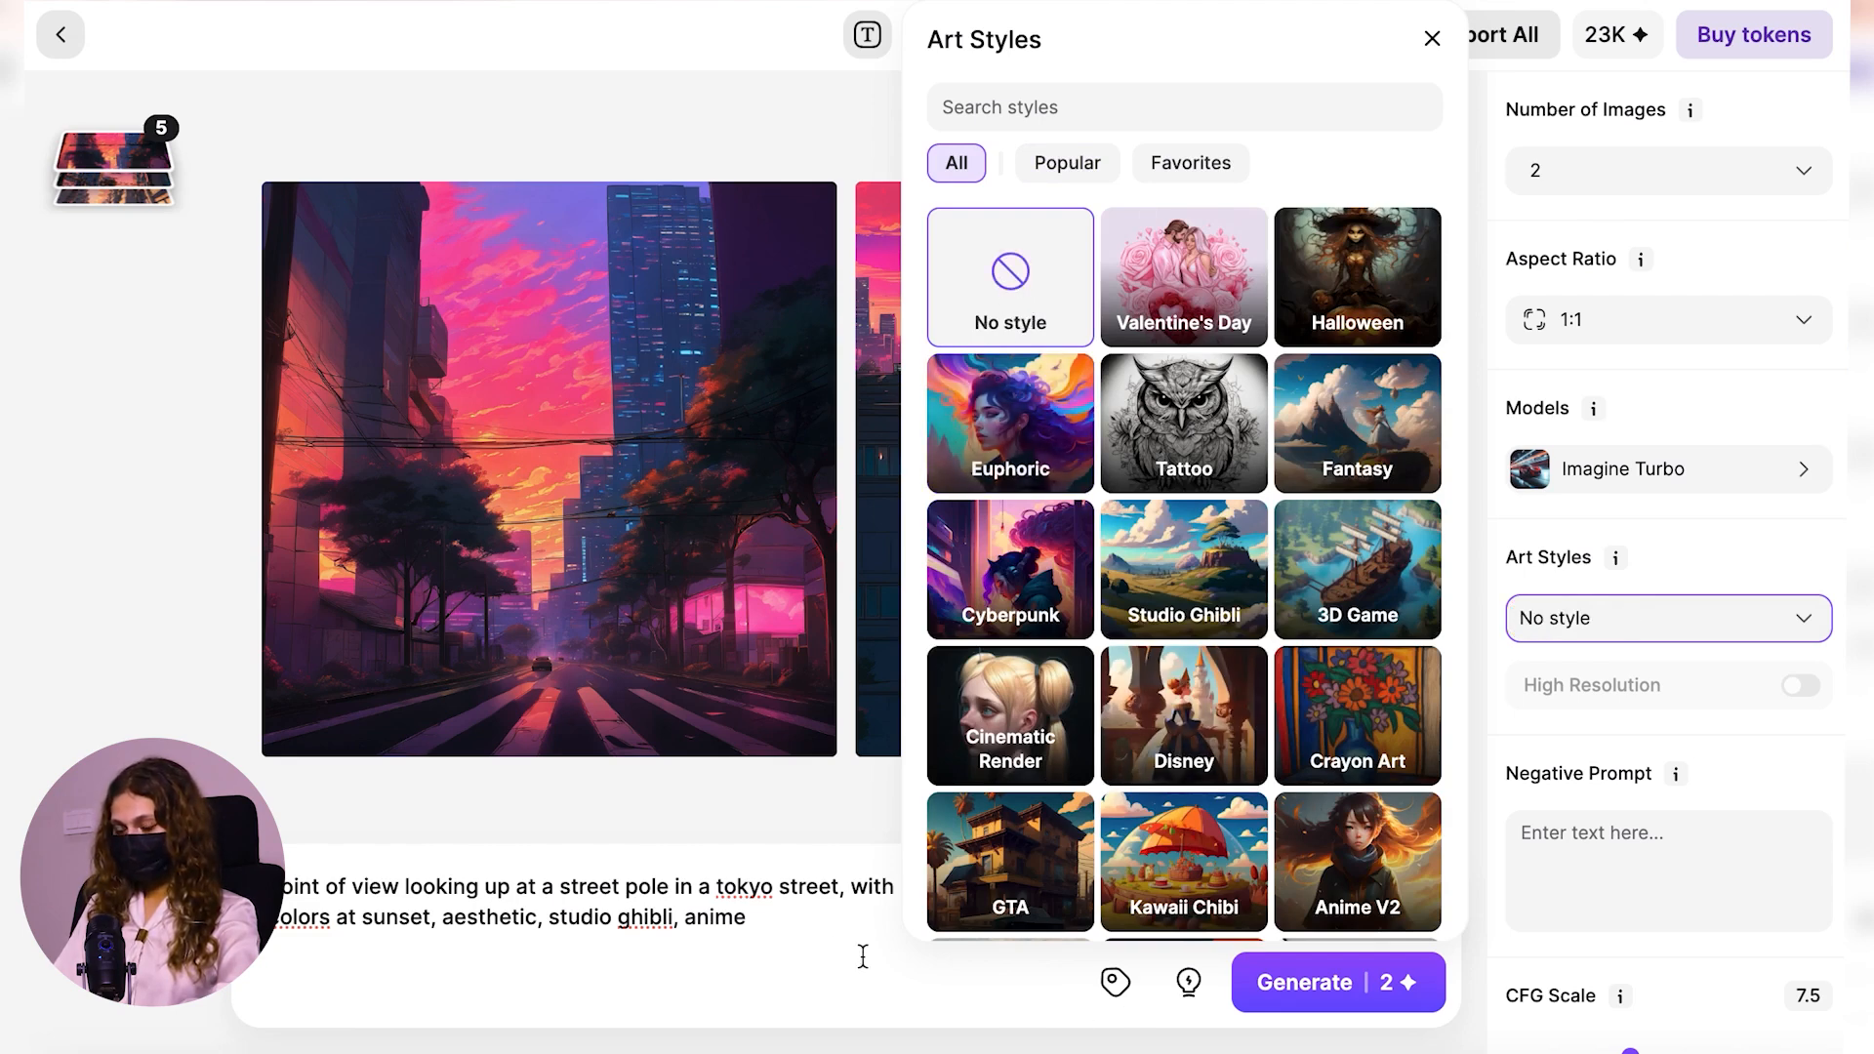
Replace the prompt with a car silhouette driving through the sunset, retrowave, poster art, dan mumford, multicolored landscapes, exotic, grid-based, and generate the images
left_click(777, 917)
double_click(779, 921)
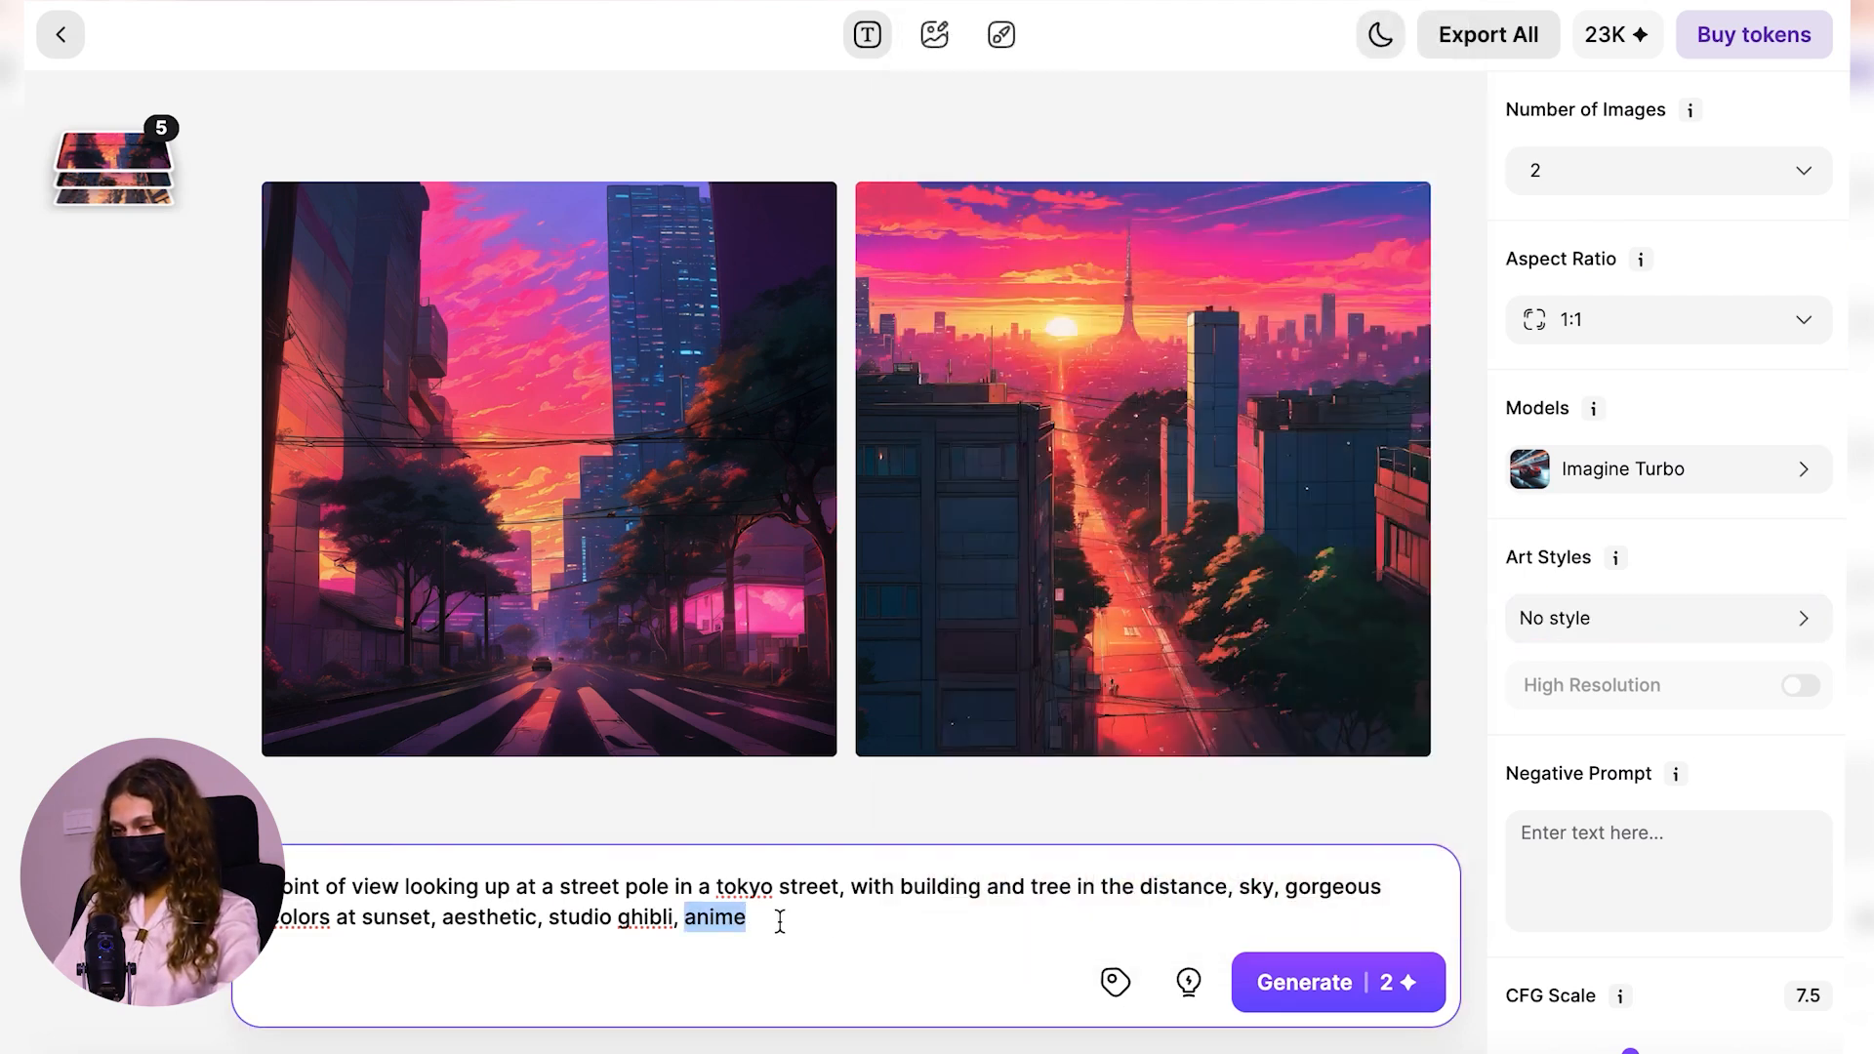
left_click(780, 921)
left_click_drag(776, 921, 294, 866)
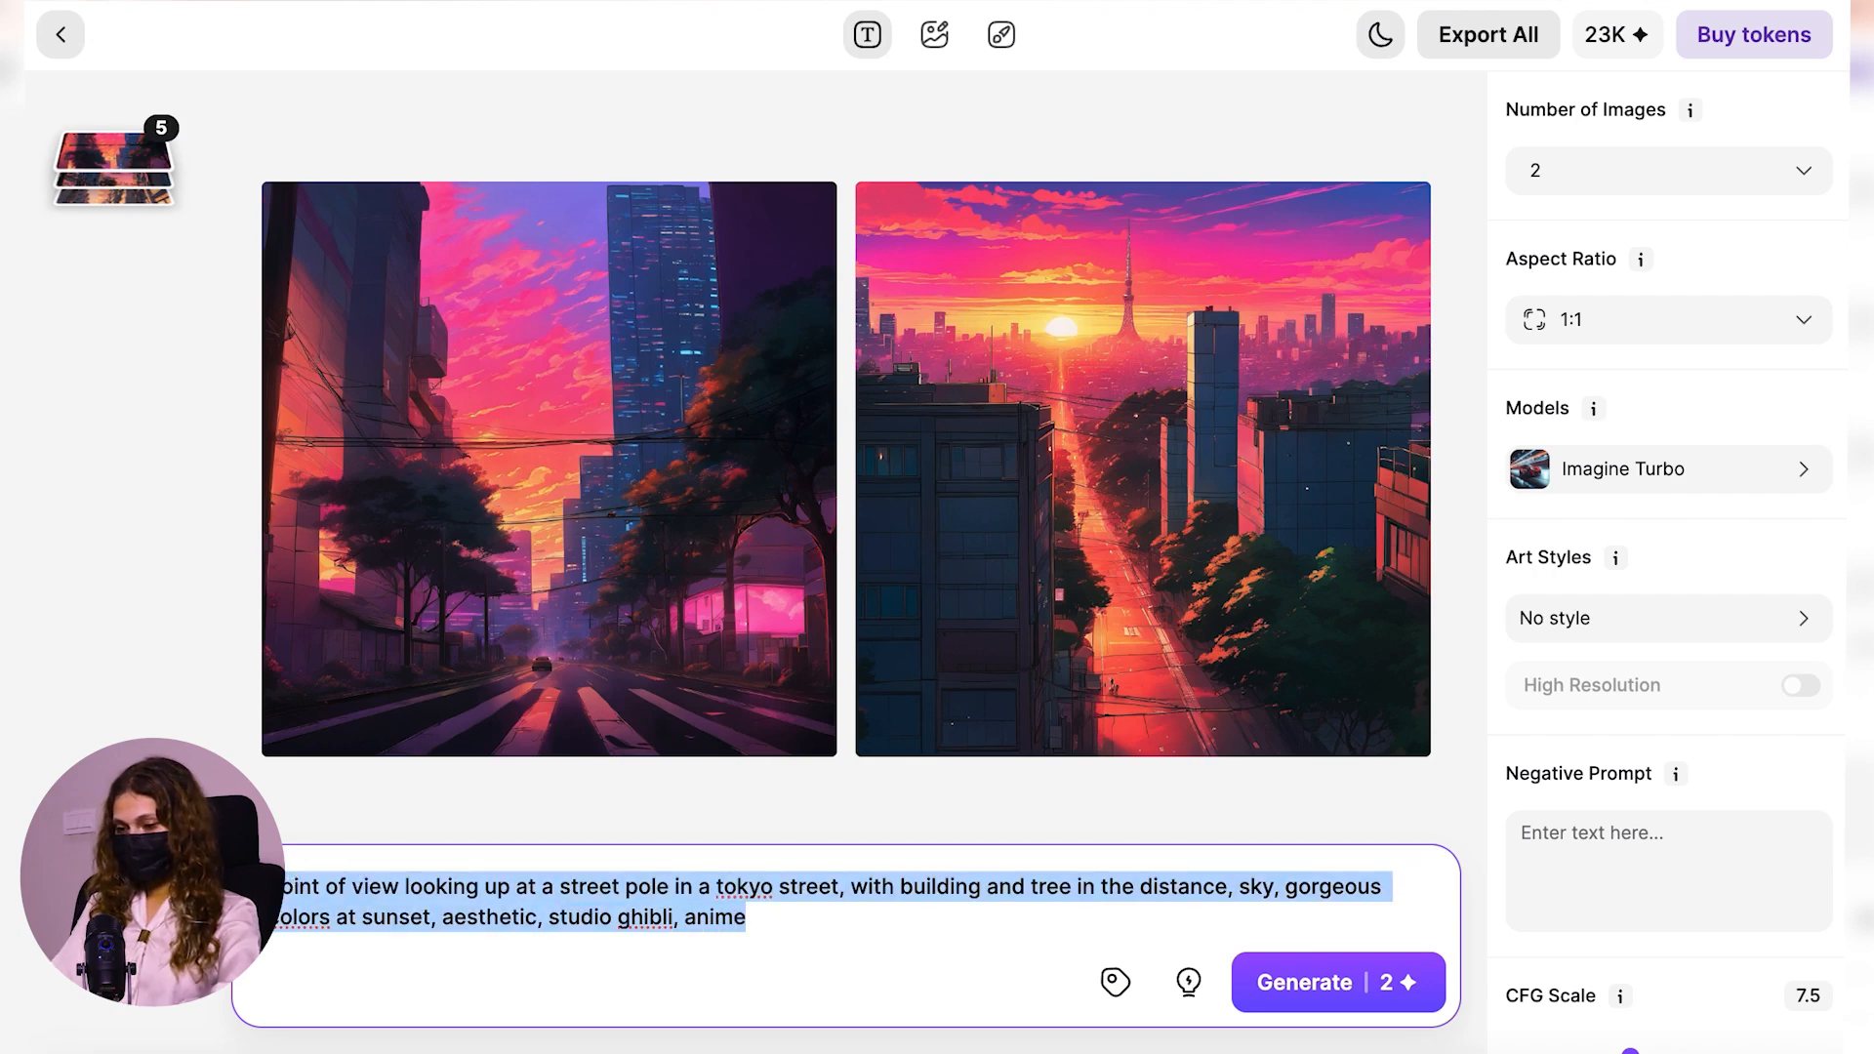
key("BackSpace")
type("the silhouette of a car driving through the sunset, in the style of retrowave, poster art, dan mumford, multicolored landscapes, exotic, grid-based")
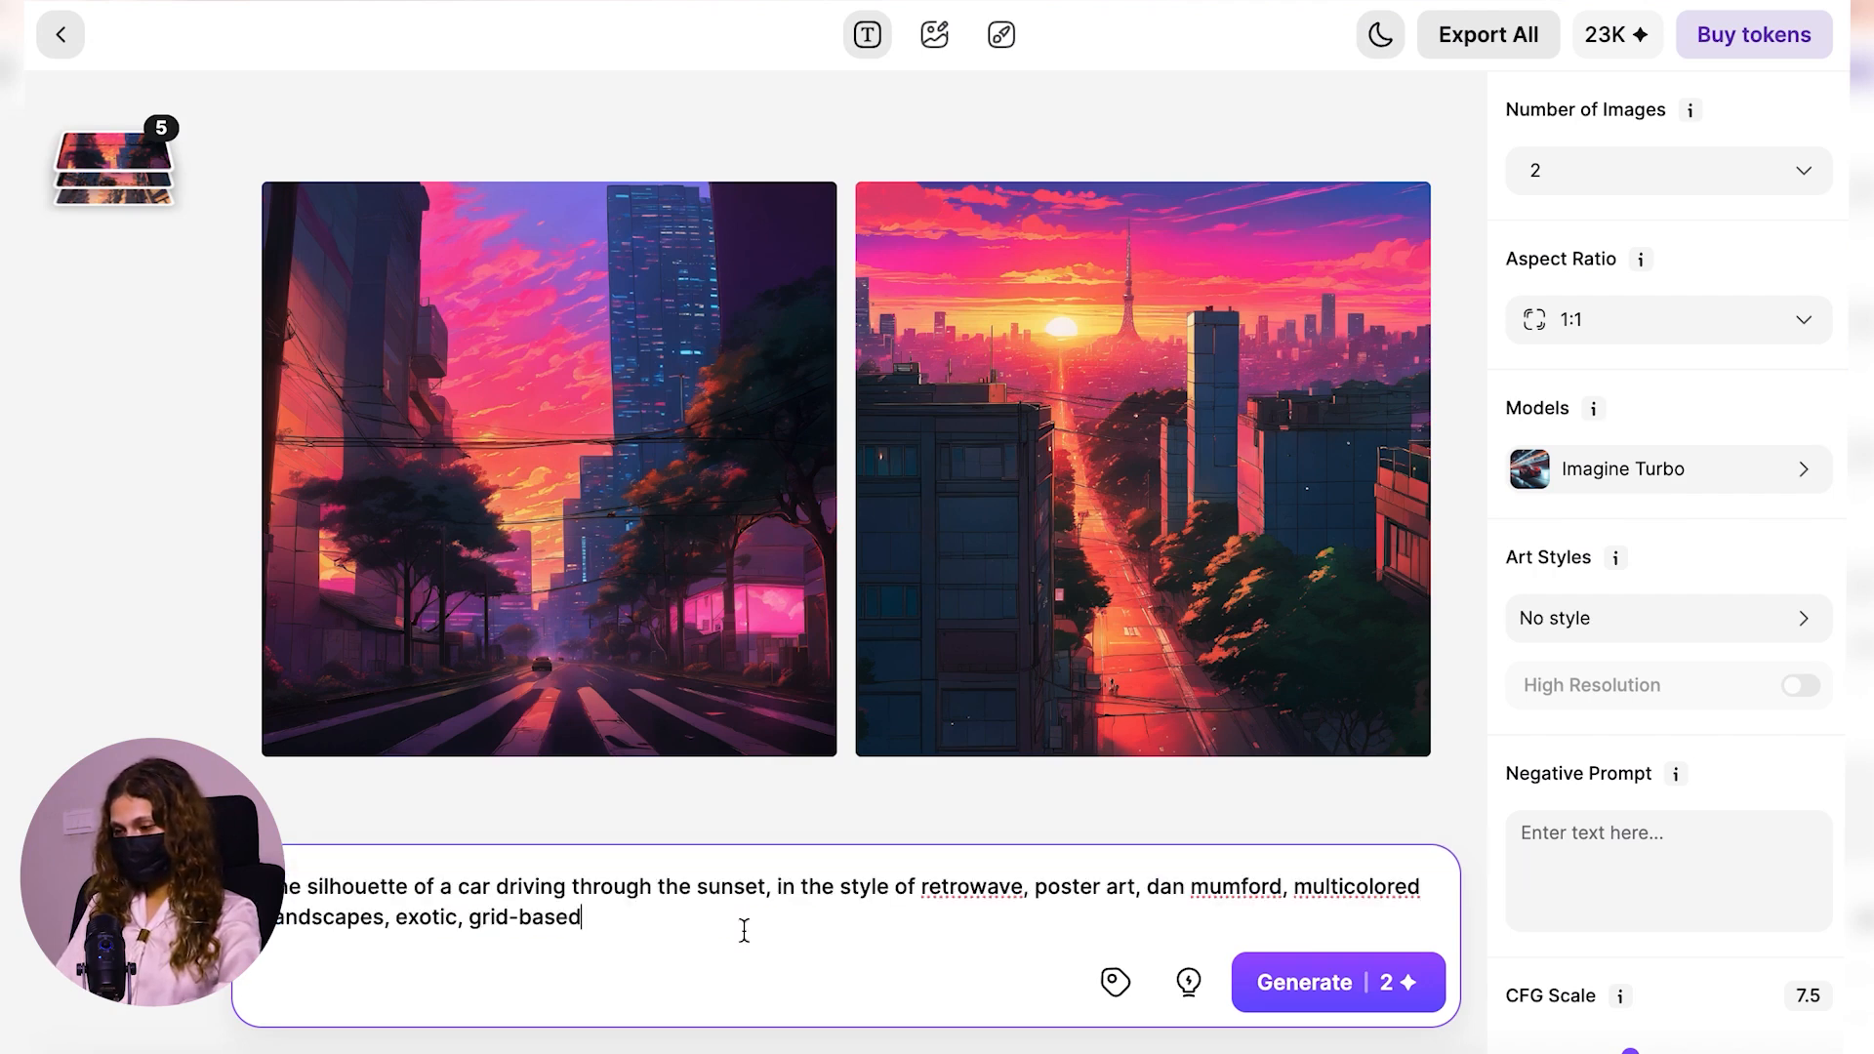
left_click(1328, 983)
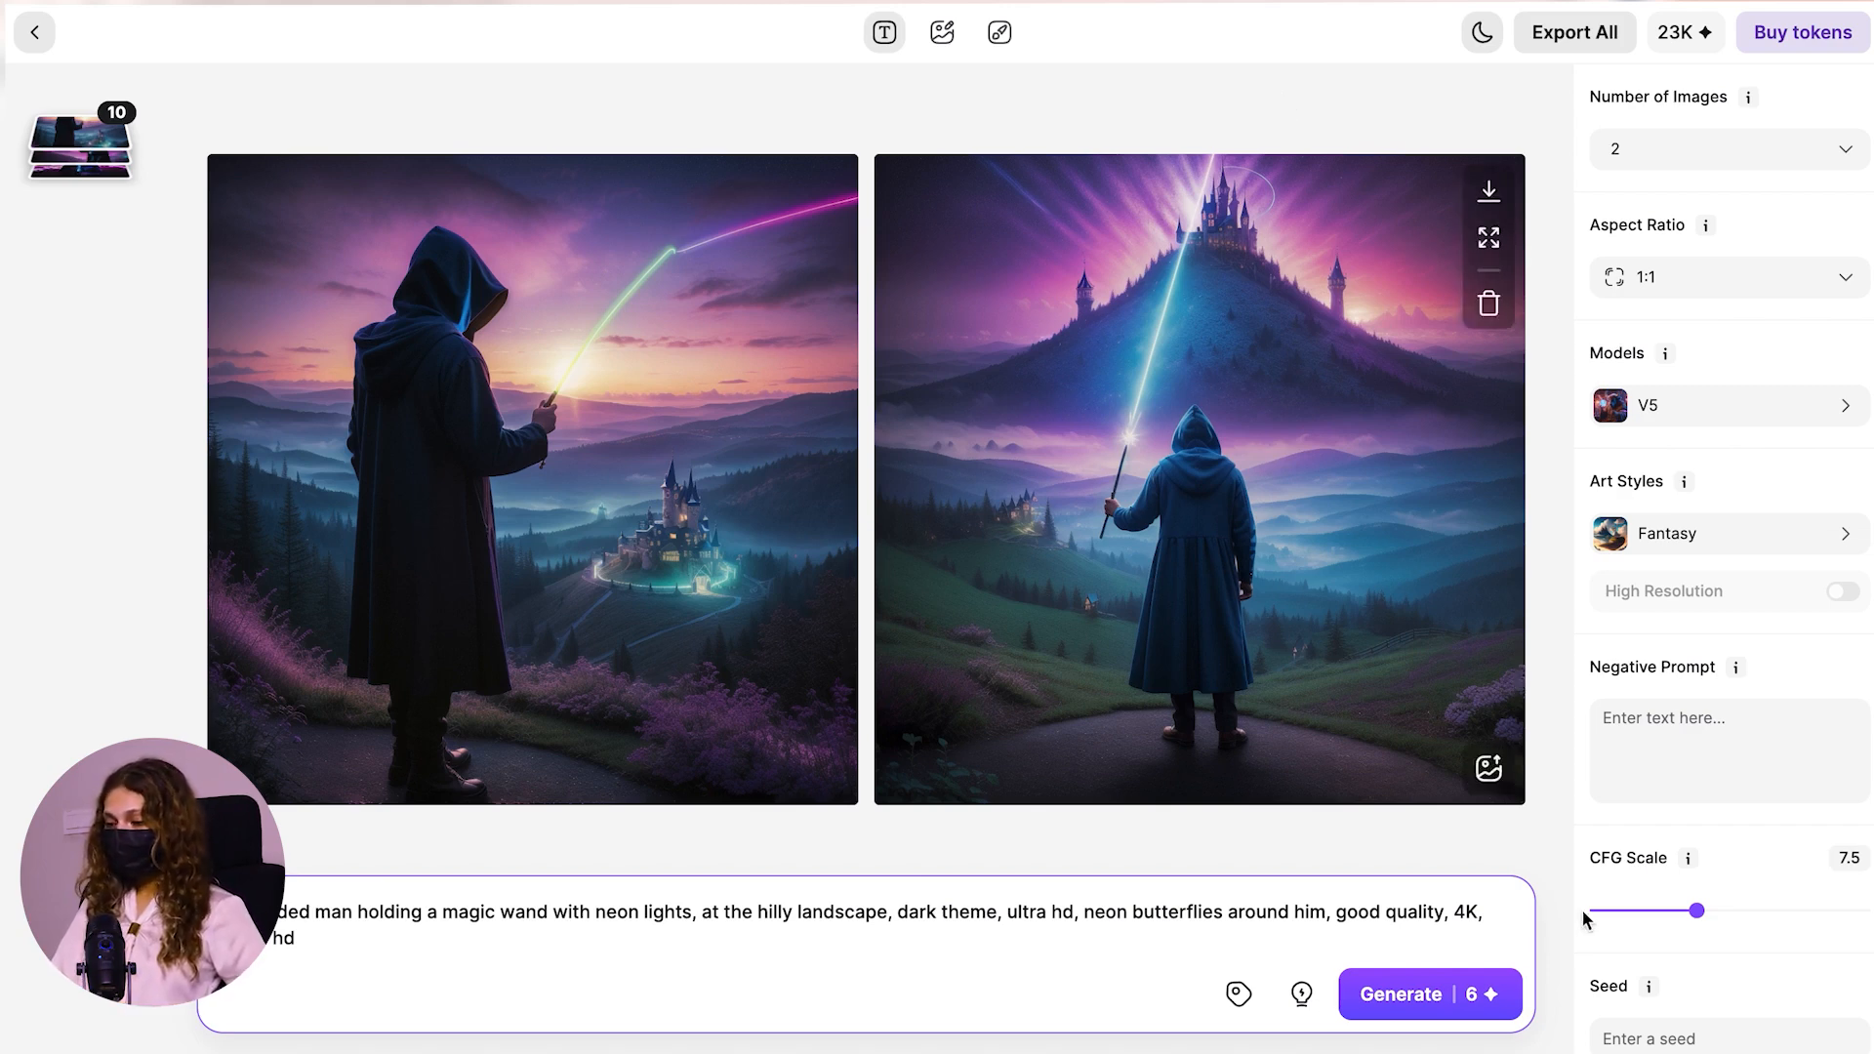
Open the seed value for editing in the hooded man image settings
left_click(1641, 1036)
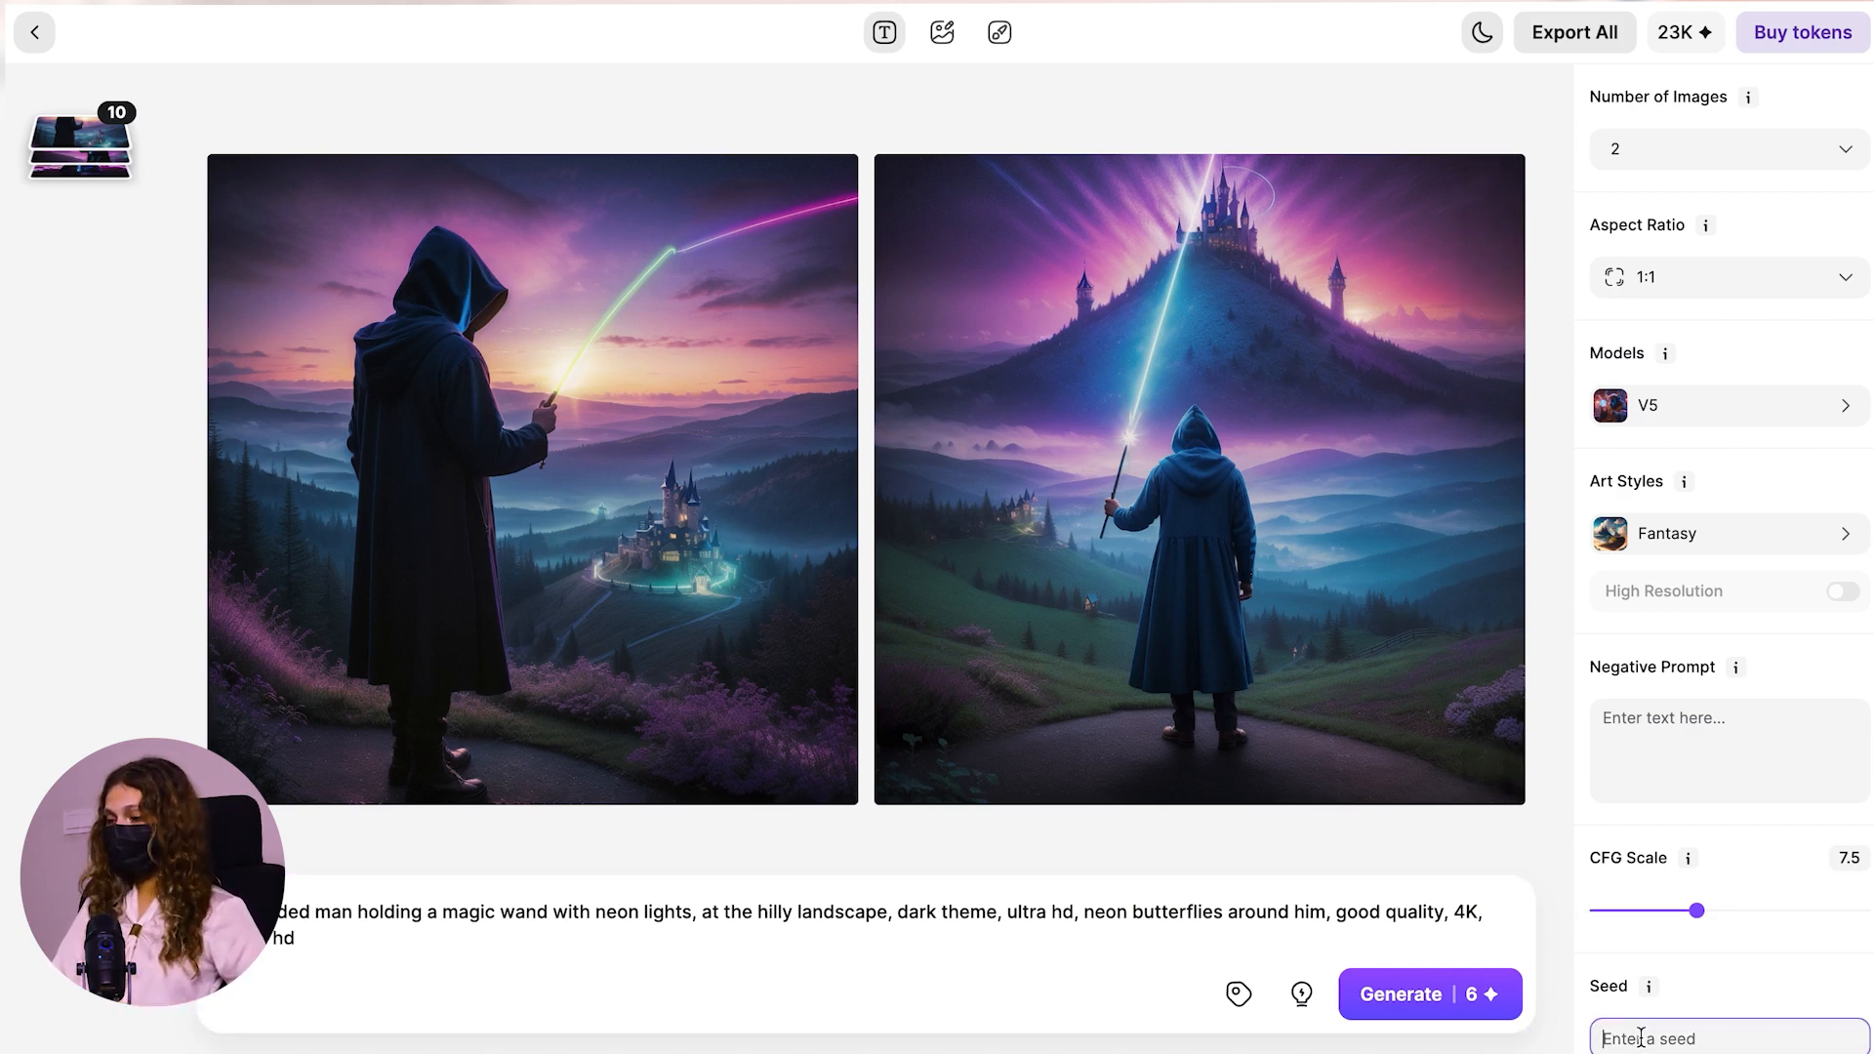